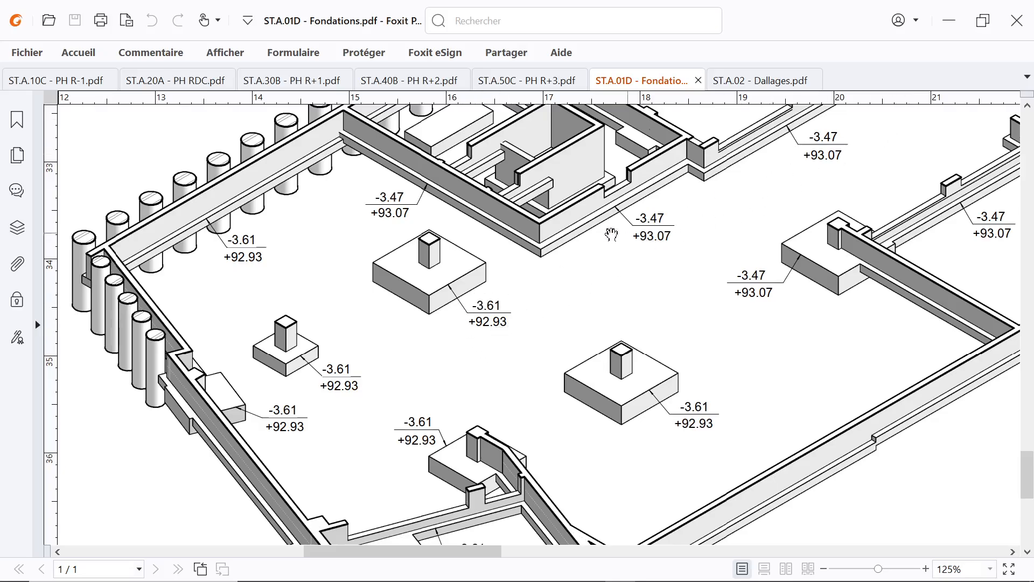
# Compare the foundation levels in ST.A.01D - Fondations.pdf in Foxit with the Fondations and Niveau -1 levels in Revit's Est elevation.
pyautogui.hotkey('alt', 'Tab')
pyautogui.hotkey('alt', 'Tab')
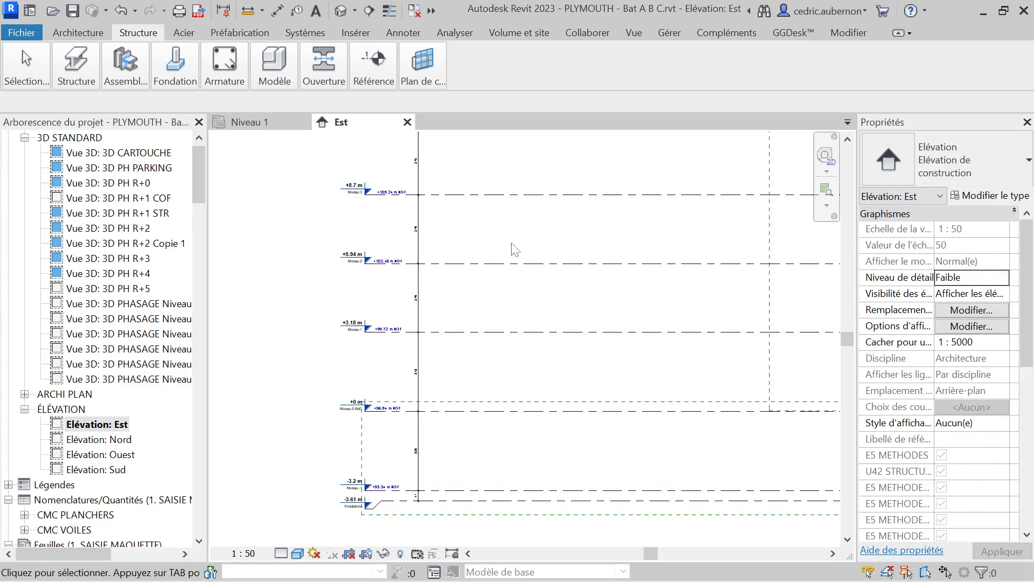
pyautogui.scroll(3, 423, 425)
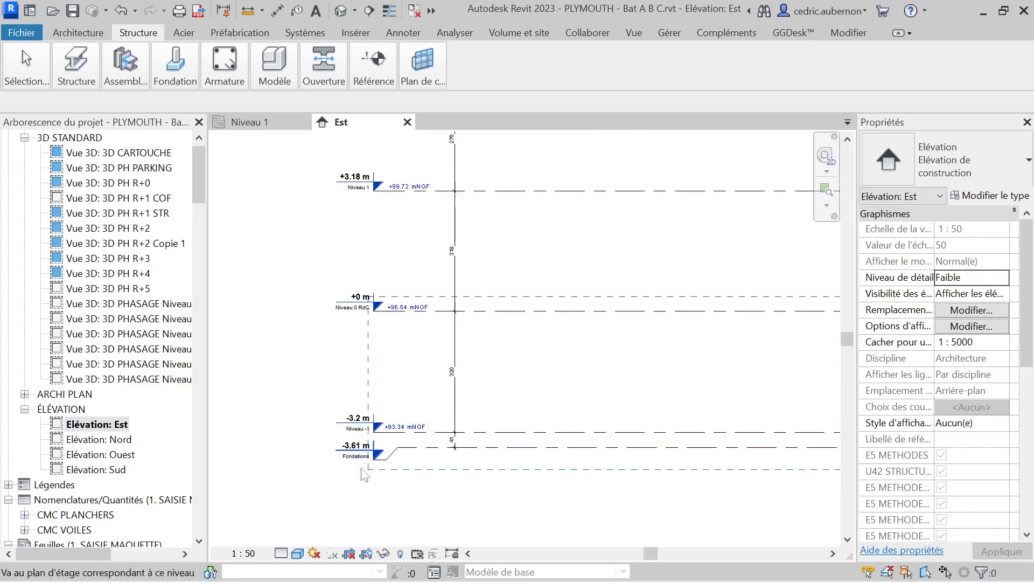
pyautogui.scroll(2, 375, 464)
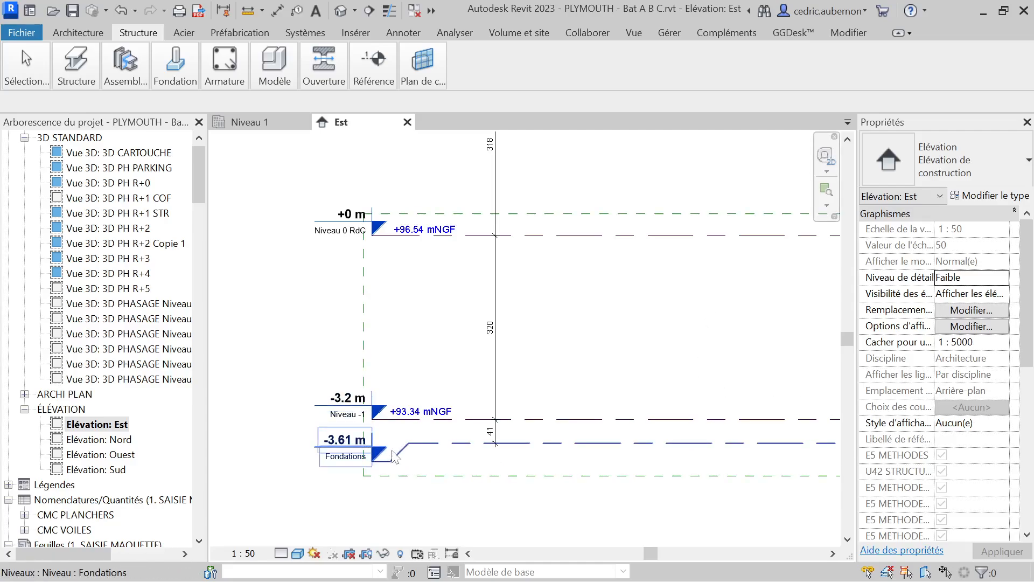
pyautogui.hotkey('alt', 'Tab')
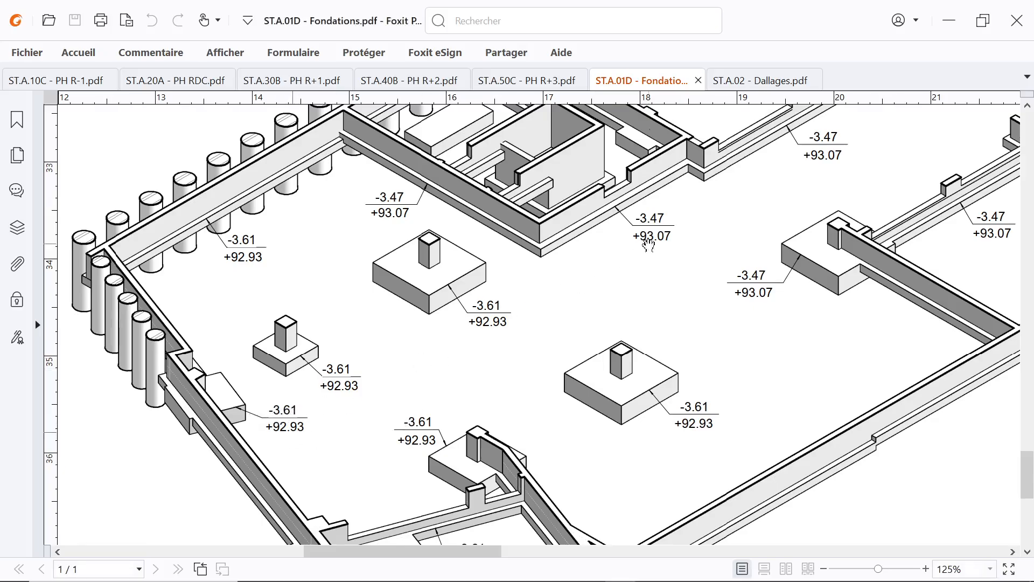
pyautogui.hotkey('alt', 'Tab')
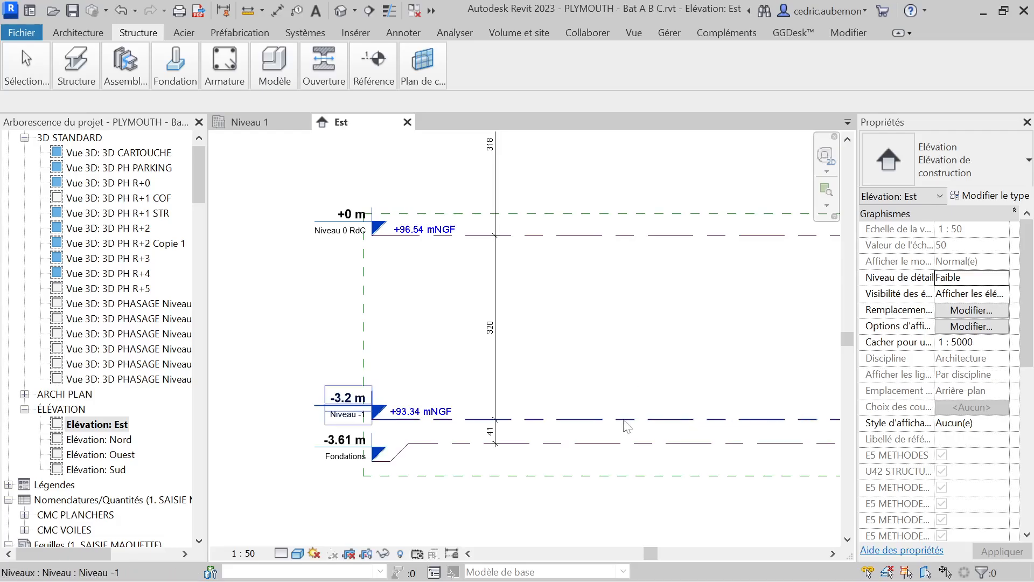
pyautogui.scroll(-6, 525, 281)
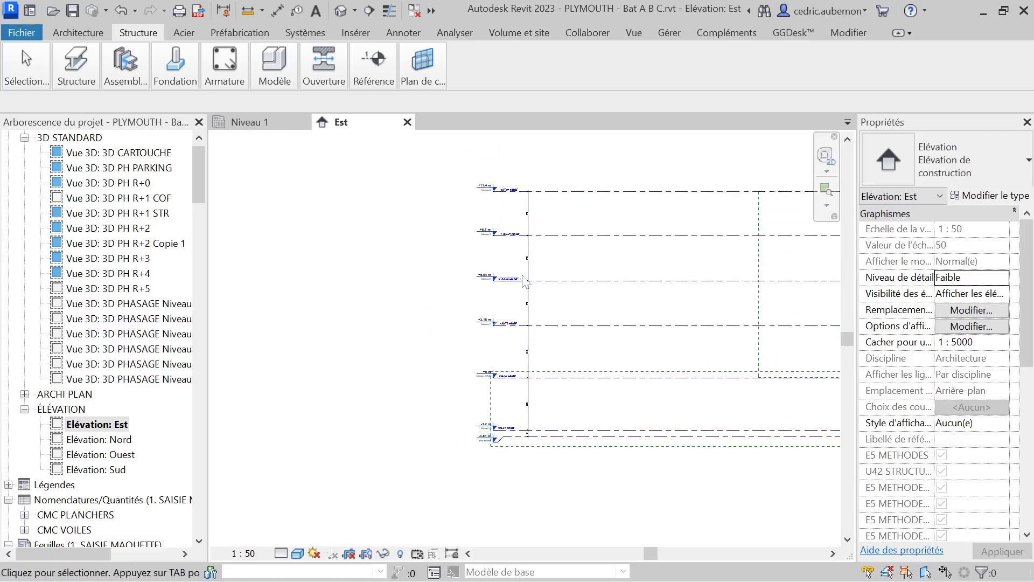
pyautogui.scroll(2, 497, 303)
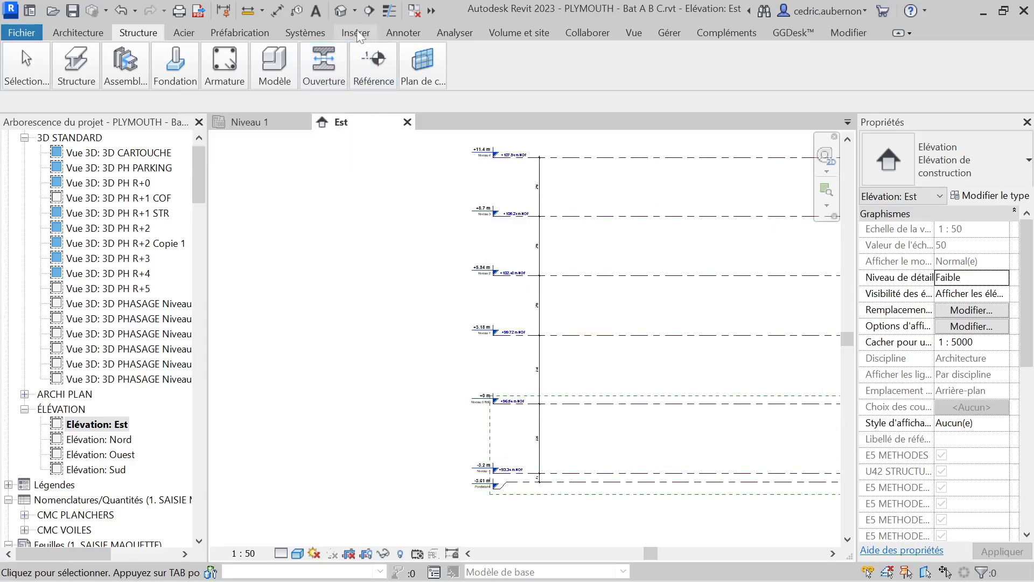
# Link the Revit model PLYMOUTH - Bat A.rvt into the Niveau 1 structural plan with Manuel - Centre positioning, placing it within the dashed scope box.
pyautogui.click(245, 123)
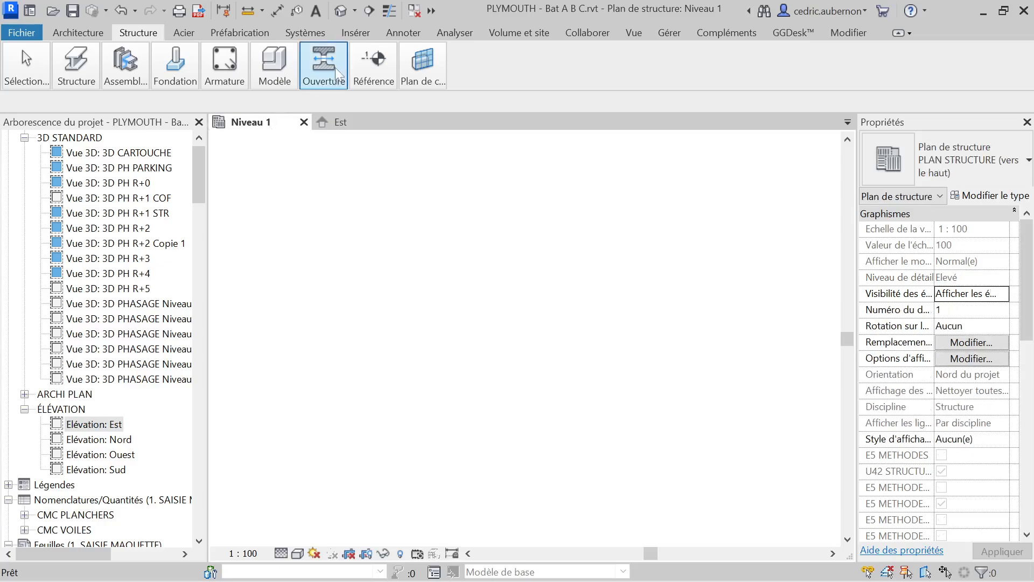
pyautogui.click(363, 37)
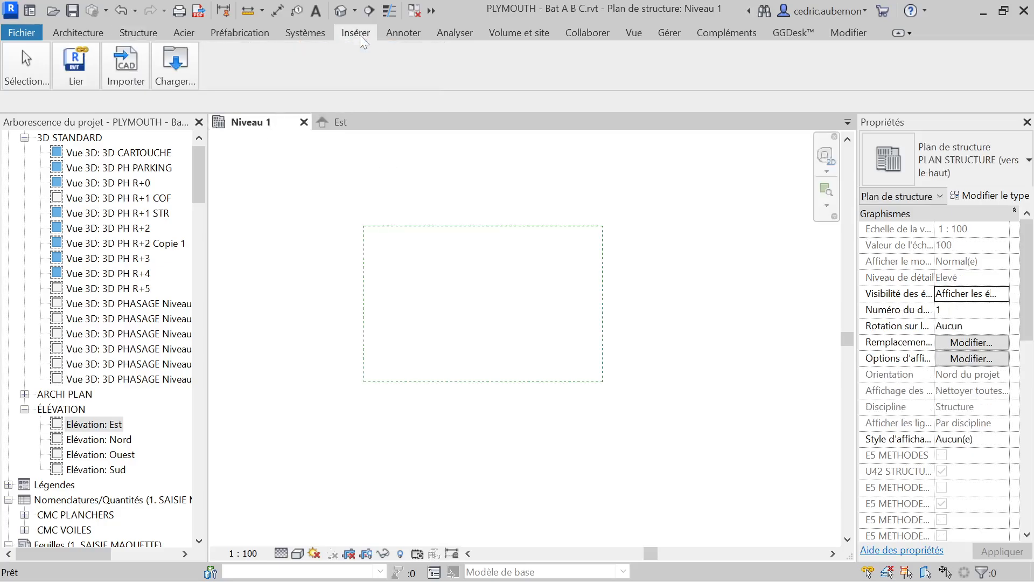
pyautogui.click(898, 34)
pyautogui.click(898, 34)
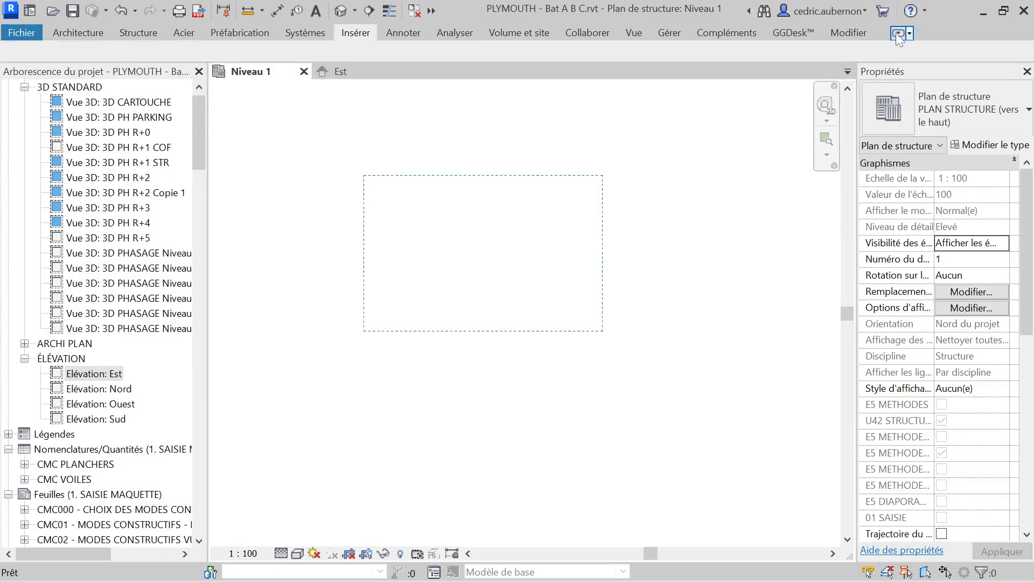
pyautogui.click(898, 34)
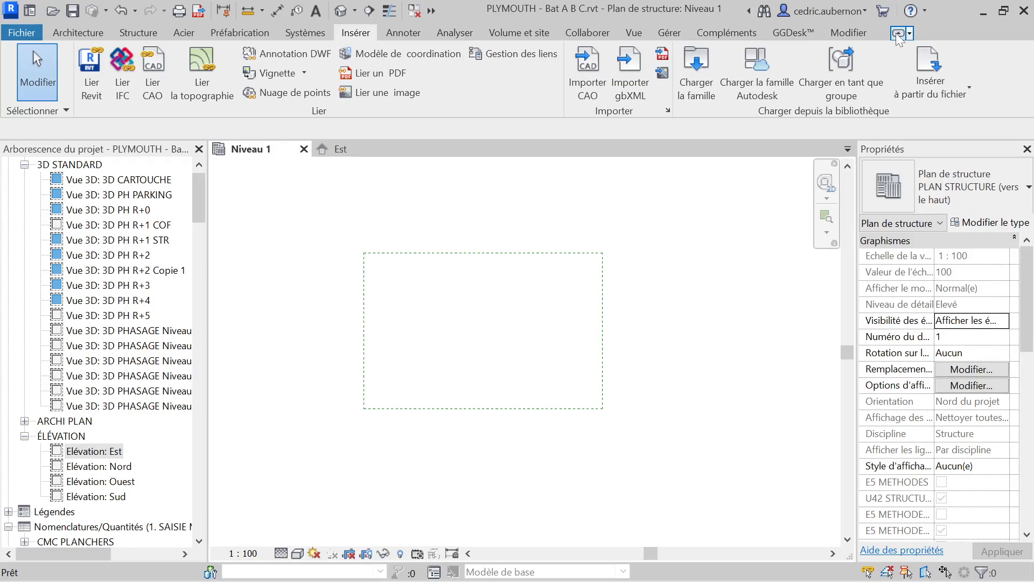
pyautogui.click(96, 78)
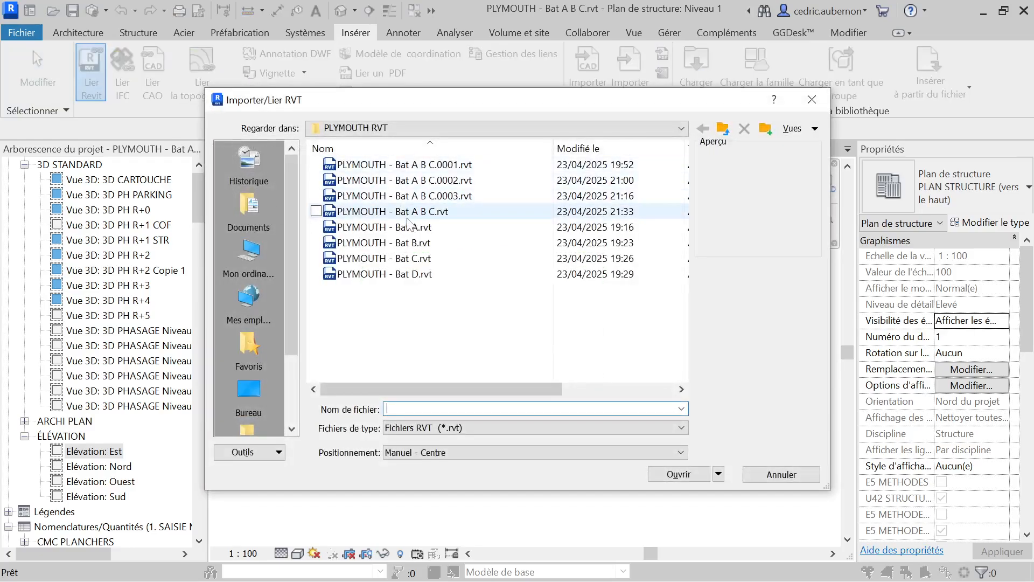
pyautogui.click(377, 227)
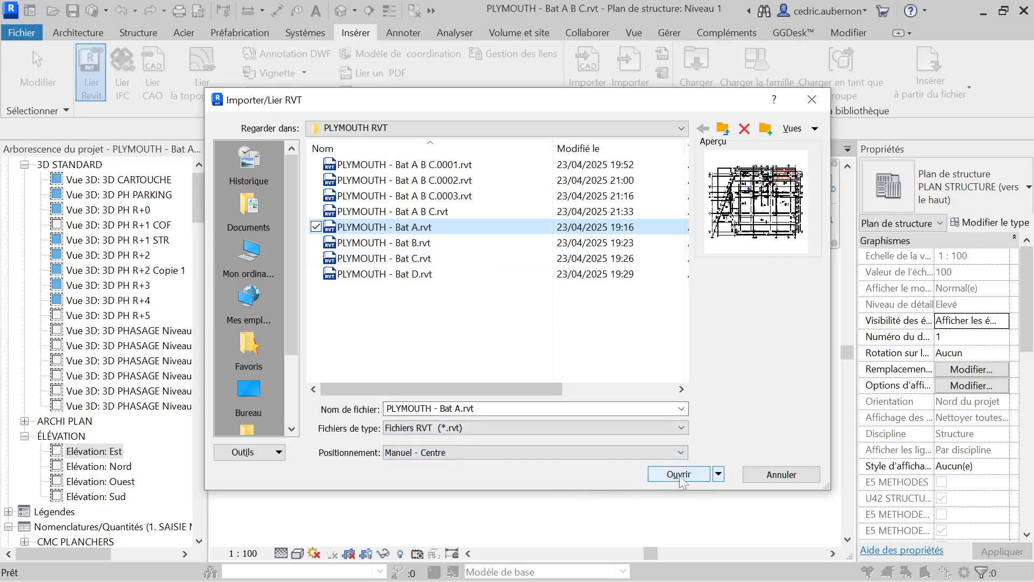
pyautogui.click(664, 473)
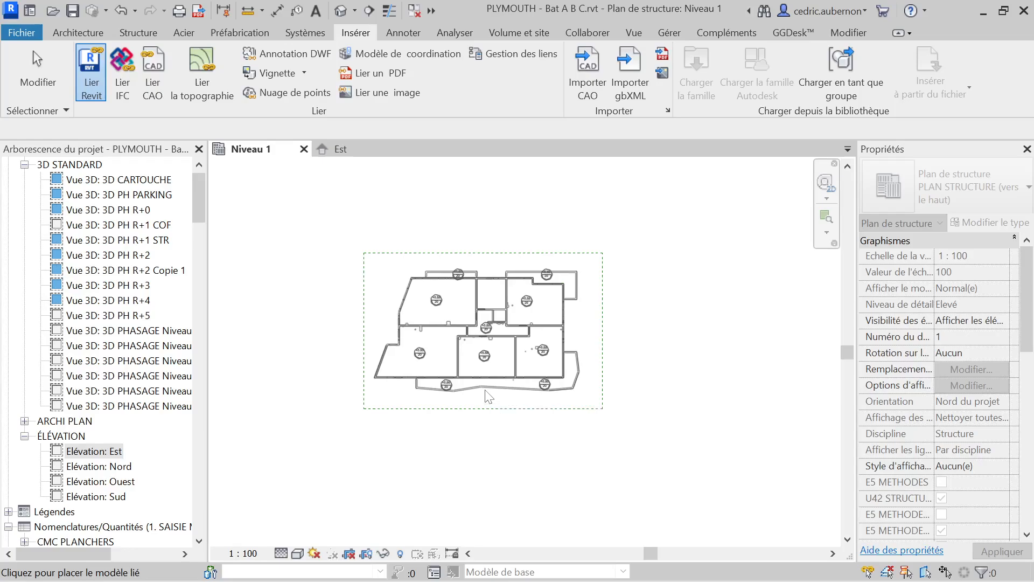
pyautogui.click(487, 391)
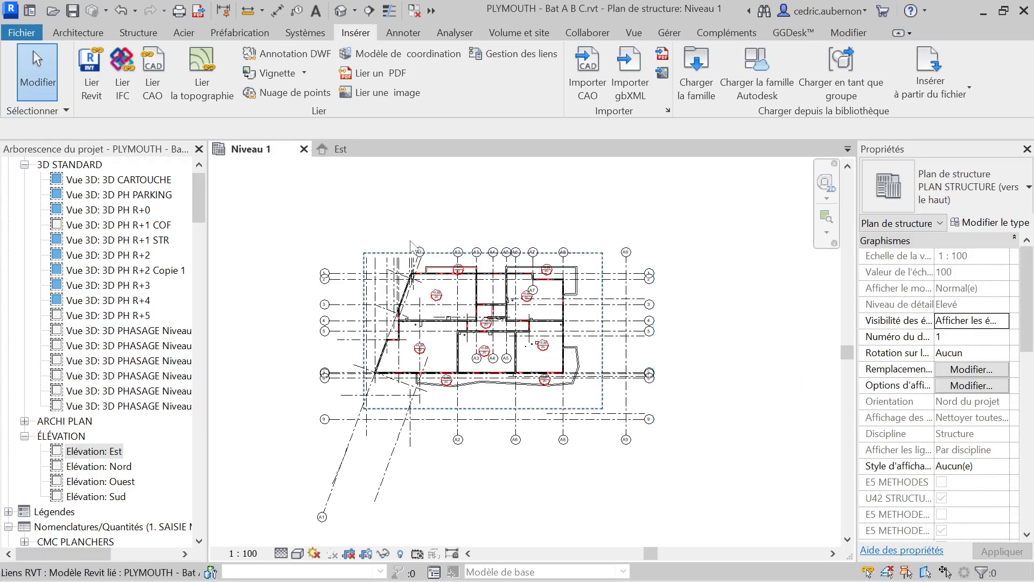
# Open the 3D CARTOUCHE view and review its extents, camera and identity properties.
pyautogui.click(135, 181)
pyautogui.doubleClick(135, 181)
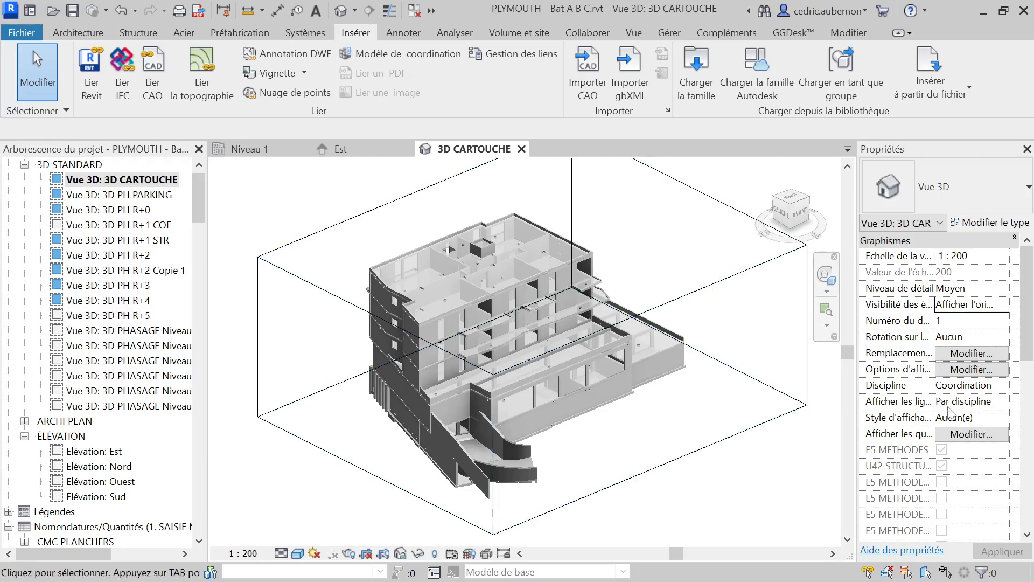
pyautogui.scroll(-5, 965, 417)
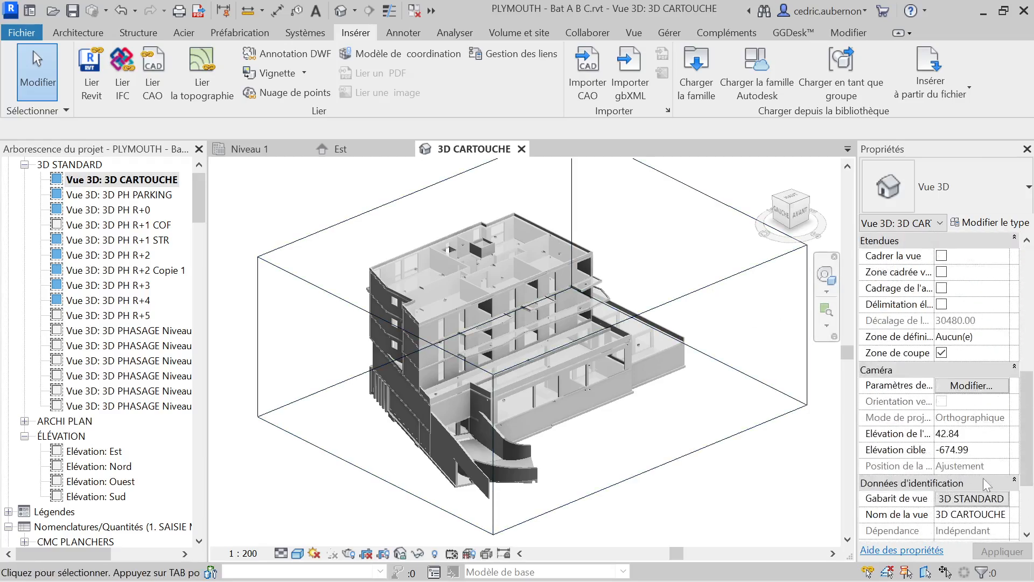
pyautogui.scroll(-3, 984, 479)
pyautogui.scroll(3, 982, 416)
pyautogui.scroll(2, 981, 415)
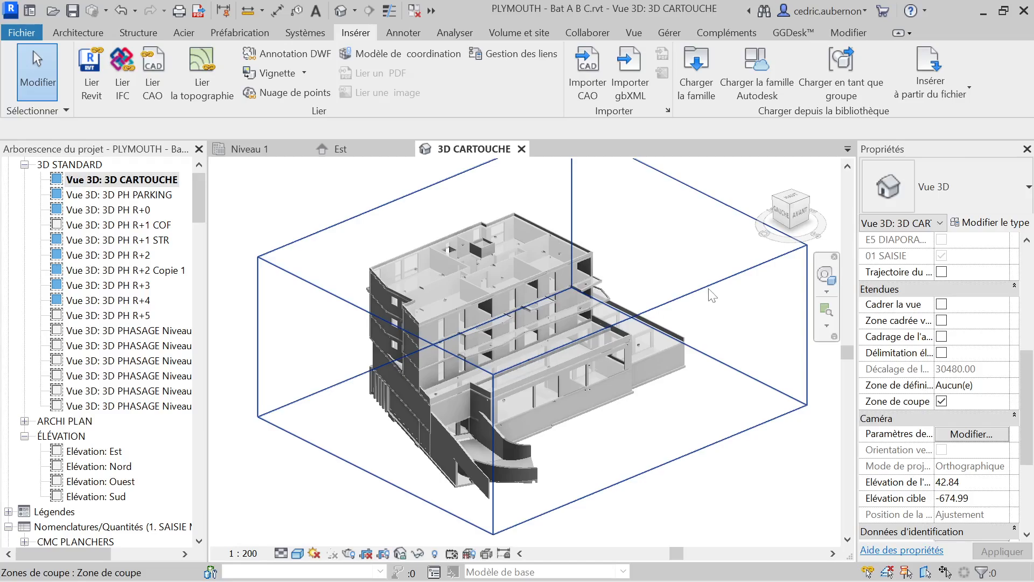
# Raise the lower face of the section box slightly in the 3D CARTOUCHE view.
pyautogui.click(562, 366)
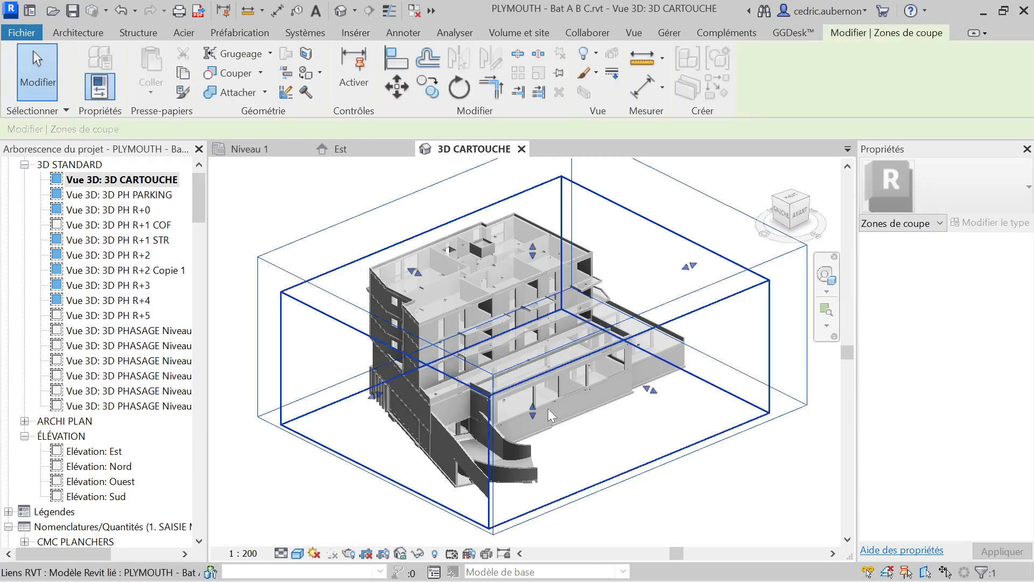
pyautogui.moveTo(530, 423); pyautogui.dragTo(532, 415)
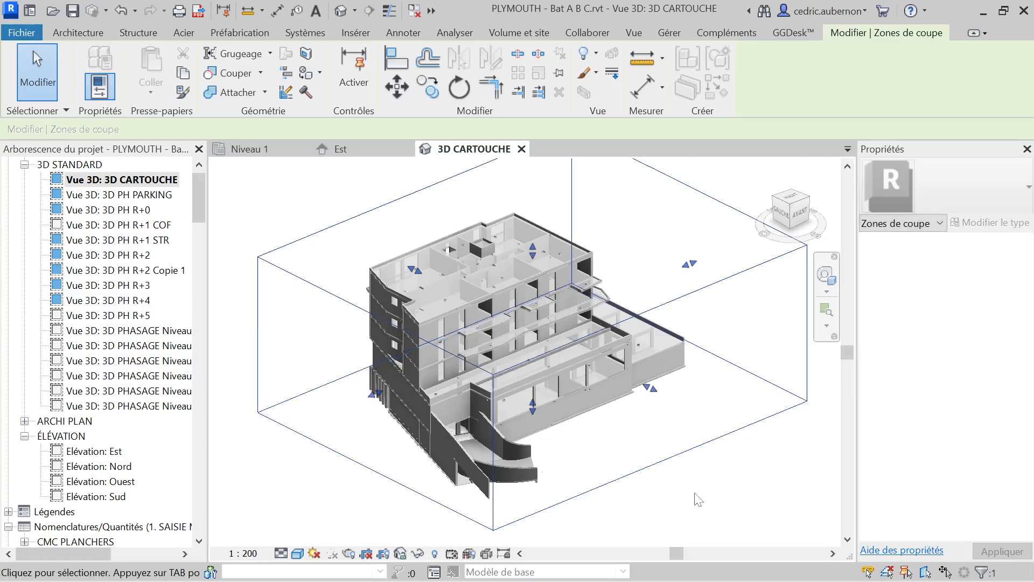
pyautogui.click(681, 538)
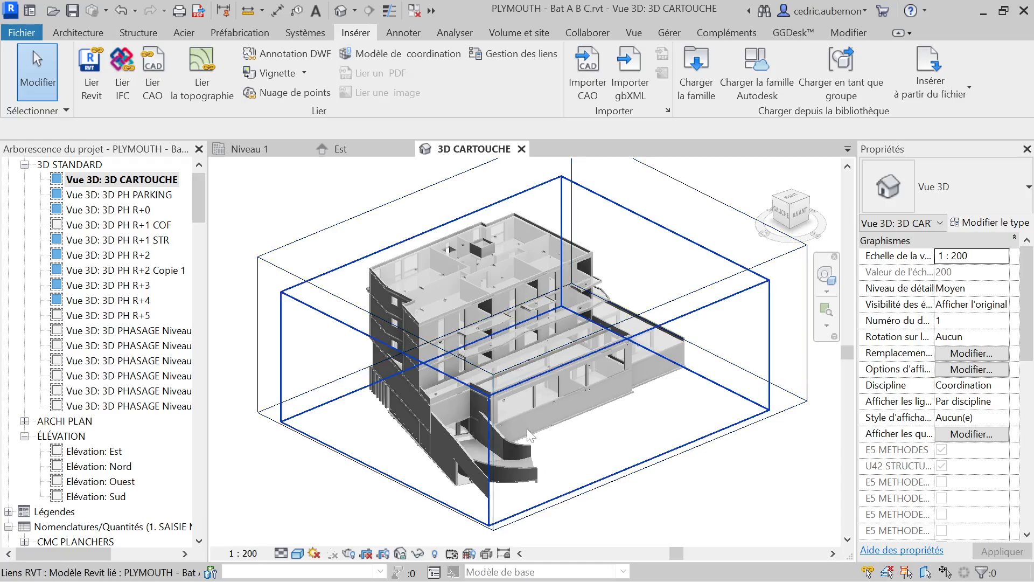
# Check the linked Bat A model against the BAT A scope box in the Niveau 1 plan and open the 3D PH PARKING view.
pyautogui.click(560, 367)
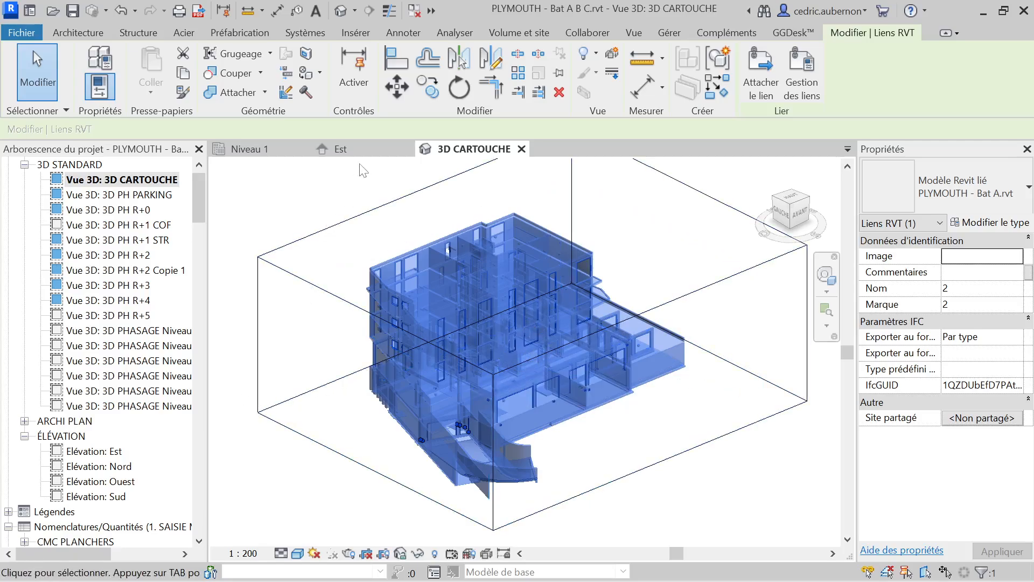
pyautogui.click(276, 147)
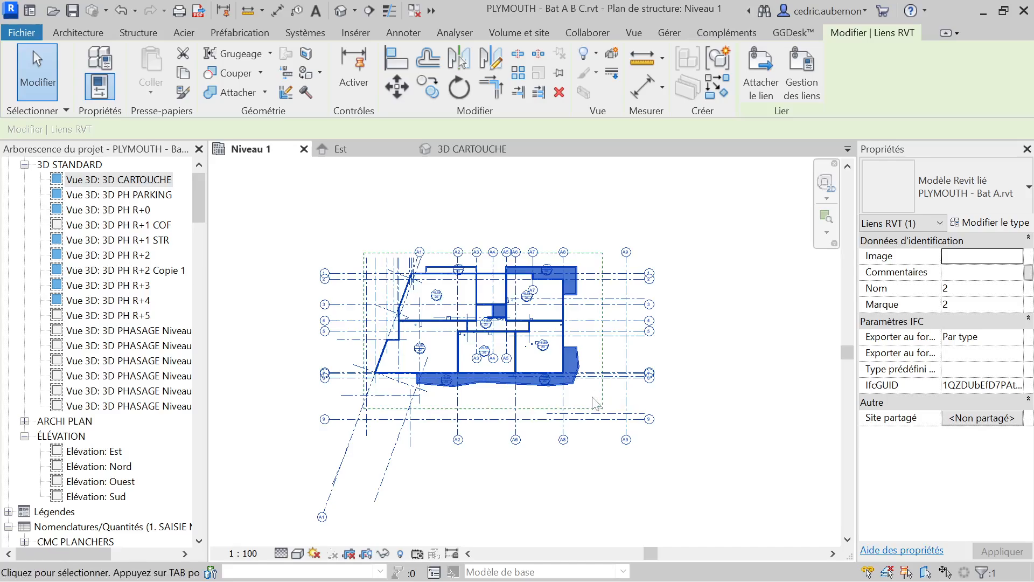
pyautogui.click(579, 408)
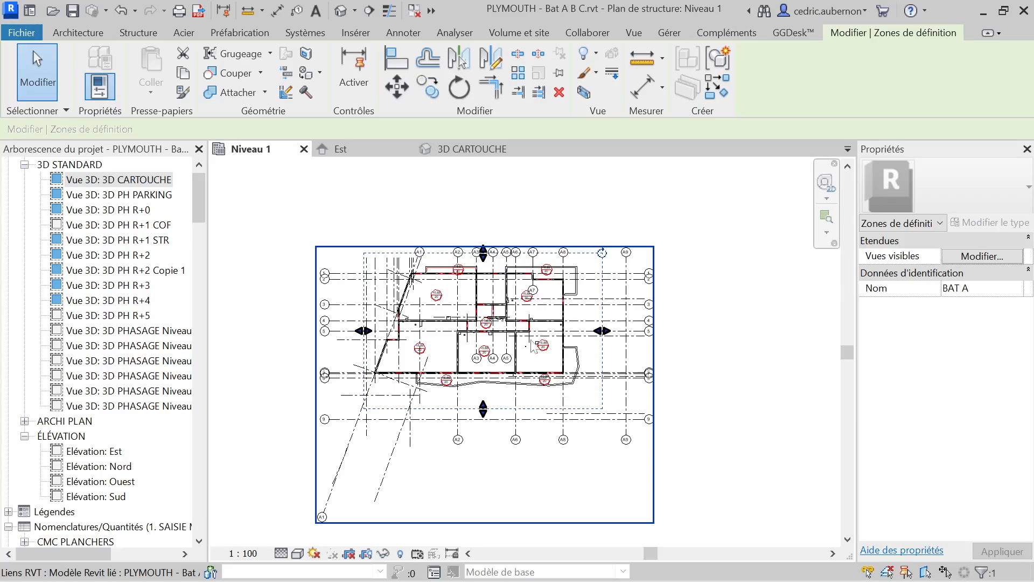
pyautogui.doubleClick(150, 196)
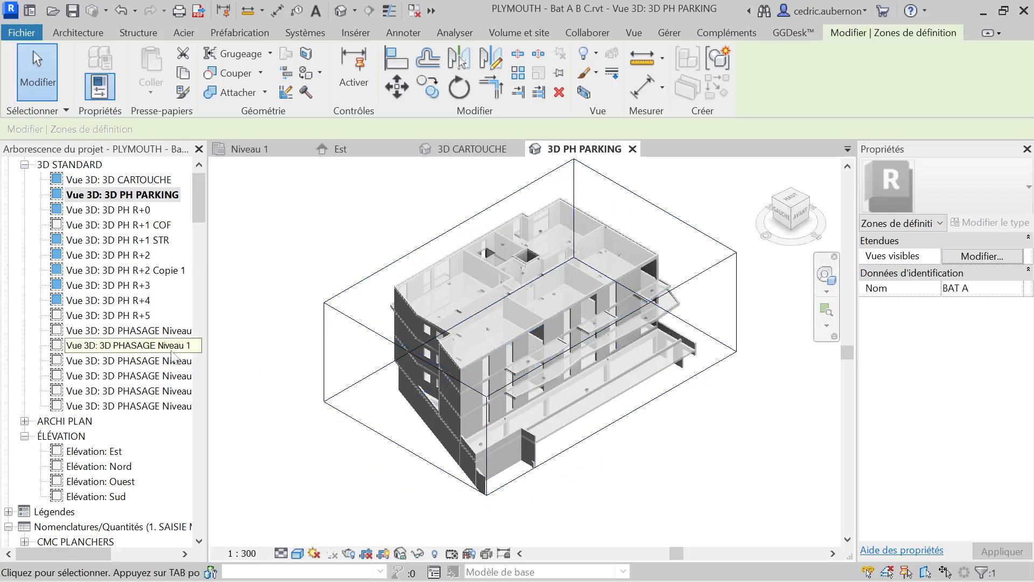
# Examine in the Est elevation how the linked model's footings and slabs line up with the Fondations, Niveau 0 RdC and Niveau 1 levels.
pyautogui.click(110, 458)
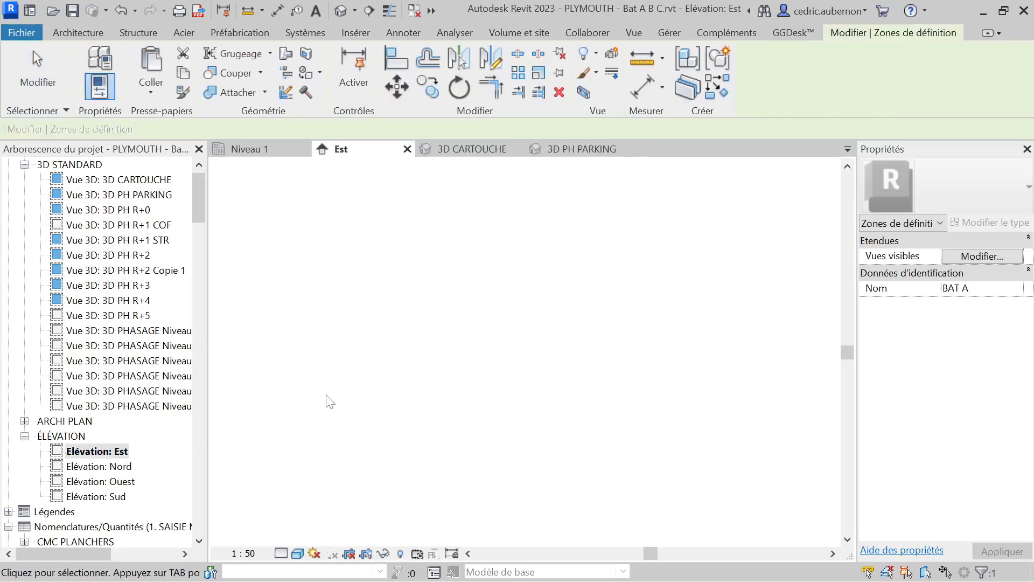
pyautogui.scroll(-4, 259, 388)
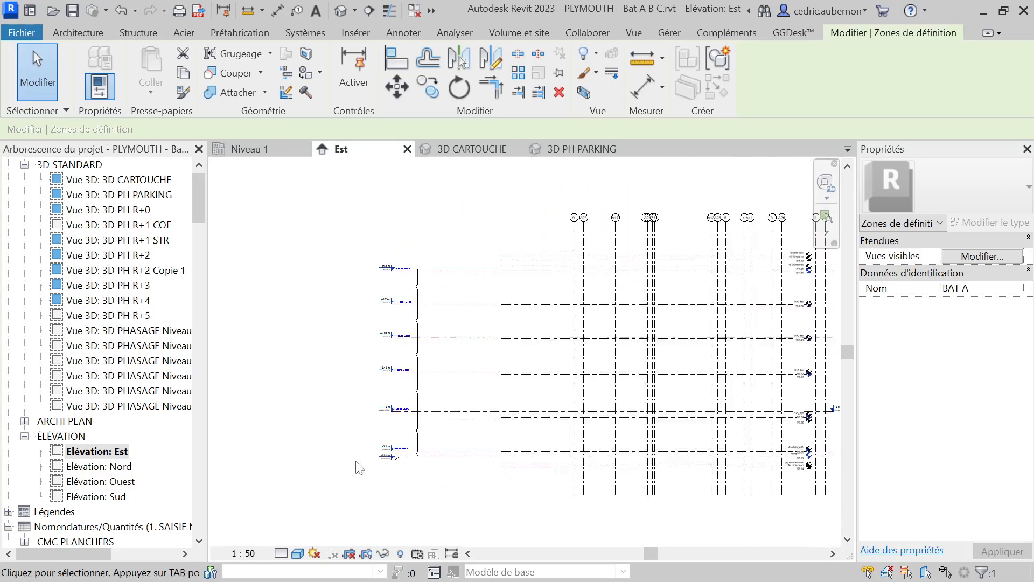
pyautogui.scroll(4, 472, 477)
pyautogui.scroll(-1, 504, 419)
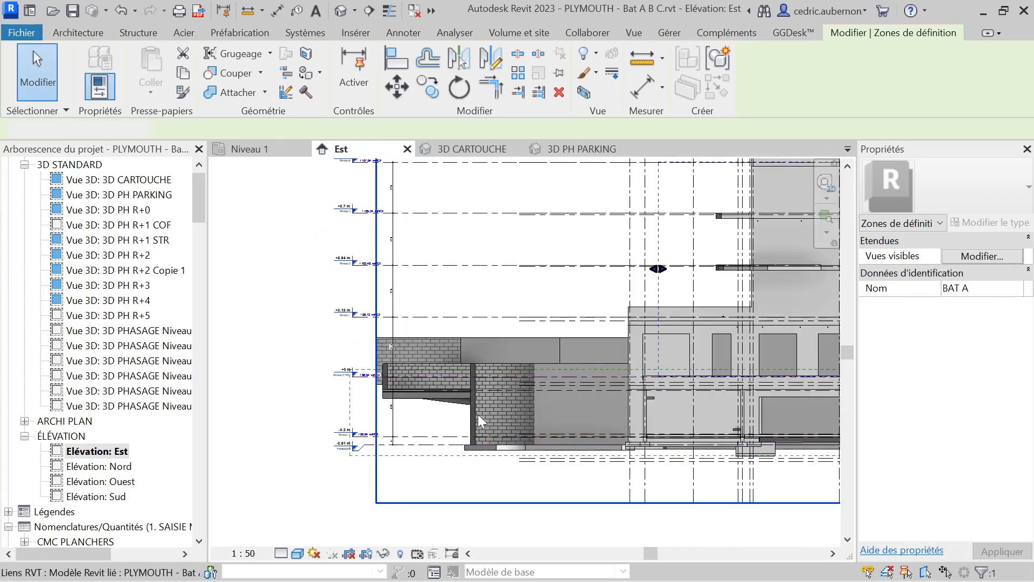
pyautogui.click(477, 415)
pyautogui.scroll(2, 488, 437)
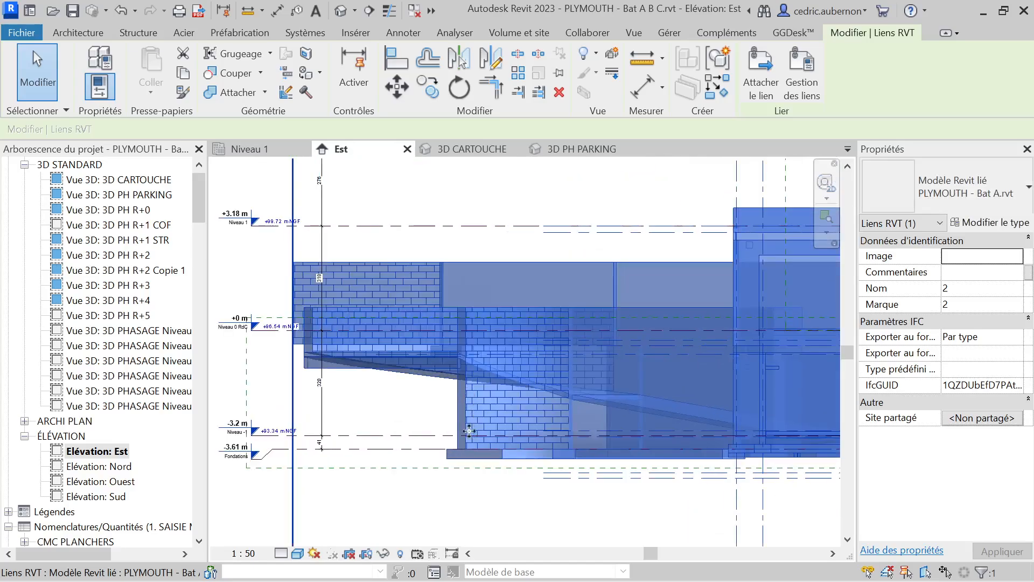
pyautogui.scroll(5, 451, 436)
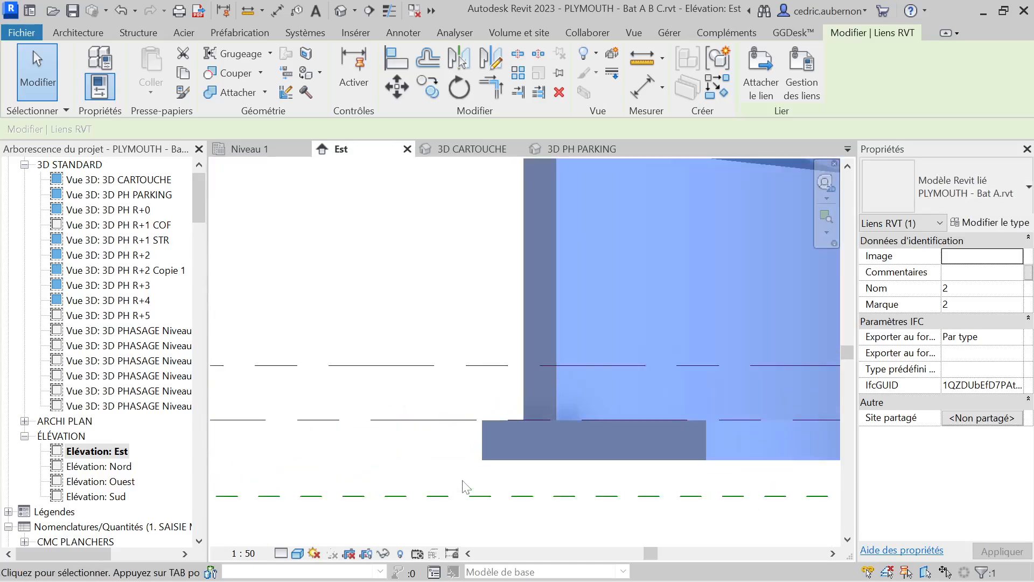
pyautogui.scroll(5, 502, 423)
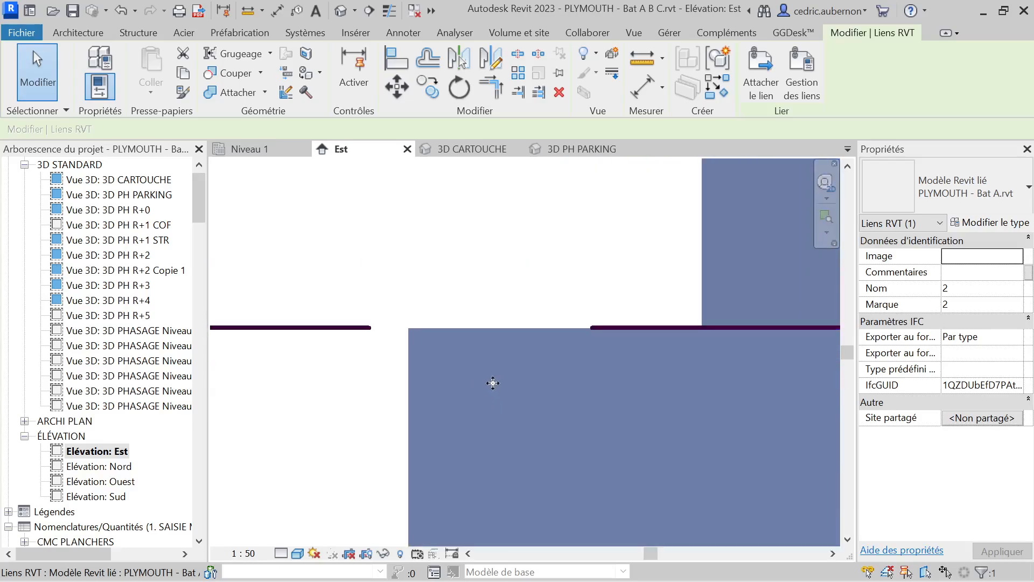
pyautogui.scroll(-6, 502, 420)
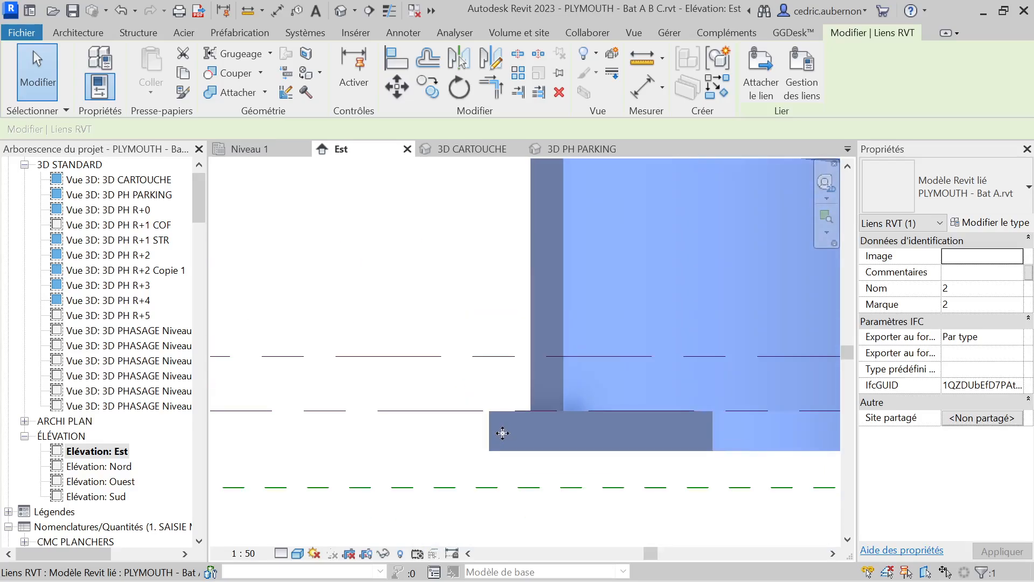
pyautogui.scroll(-4, 503, 437)
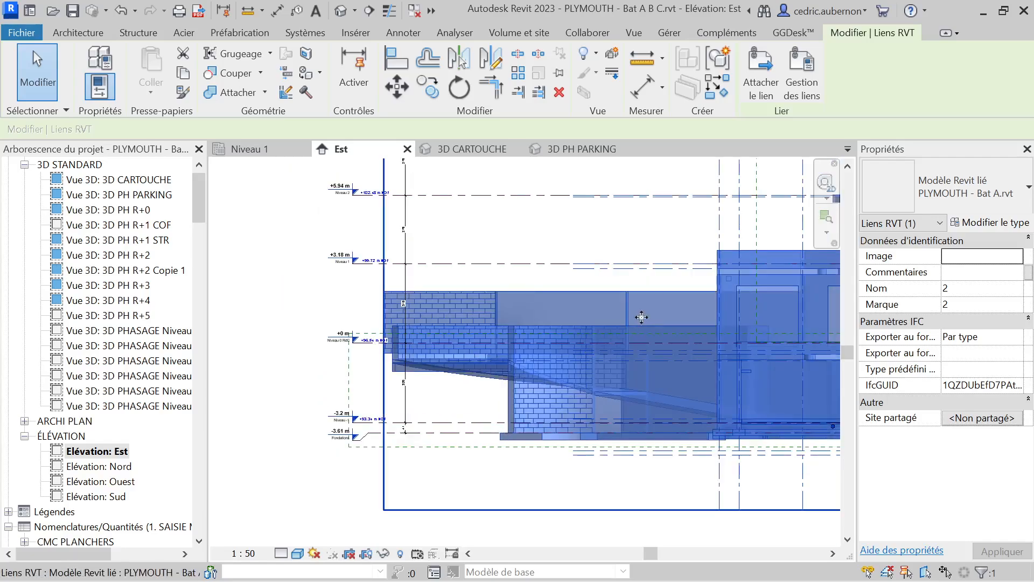
pyautogui.scroll(5, 645, 332)
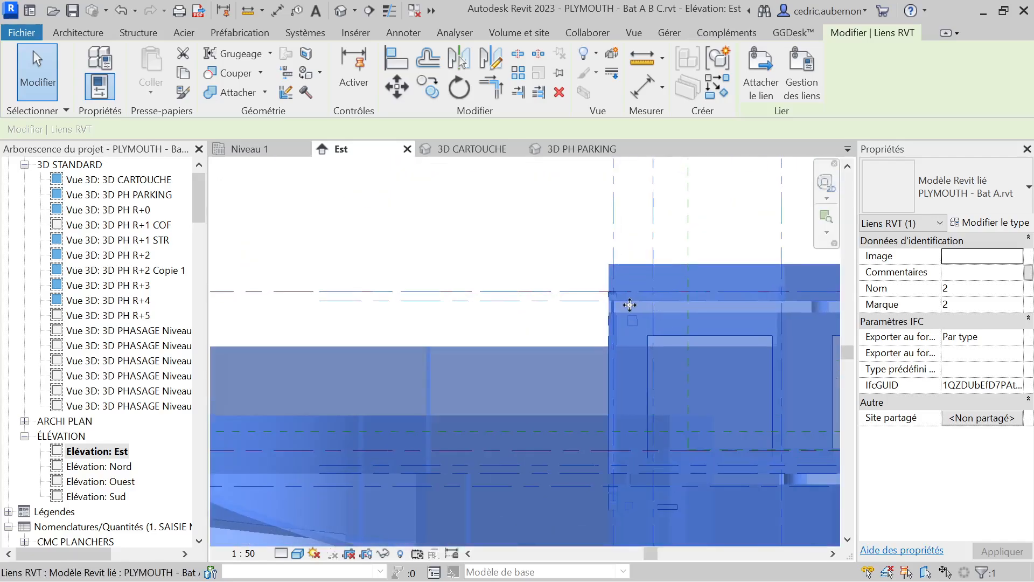
pyautogui.scroll(-4, 641, 329)
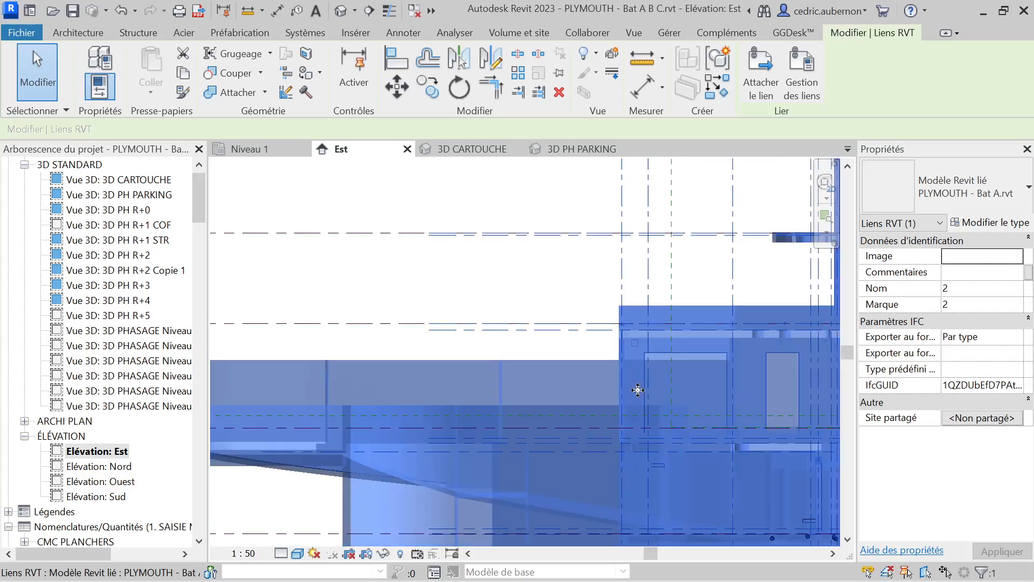
# Examine in the Est elevation how the linked model's upper floor slabs line up with the project levels, and clear the selection.
pyautogui.scroll(6, 706, 335)
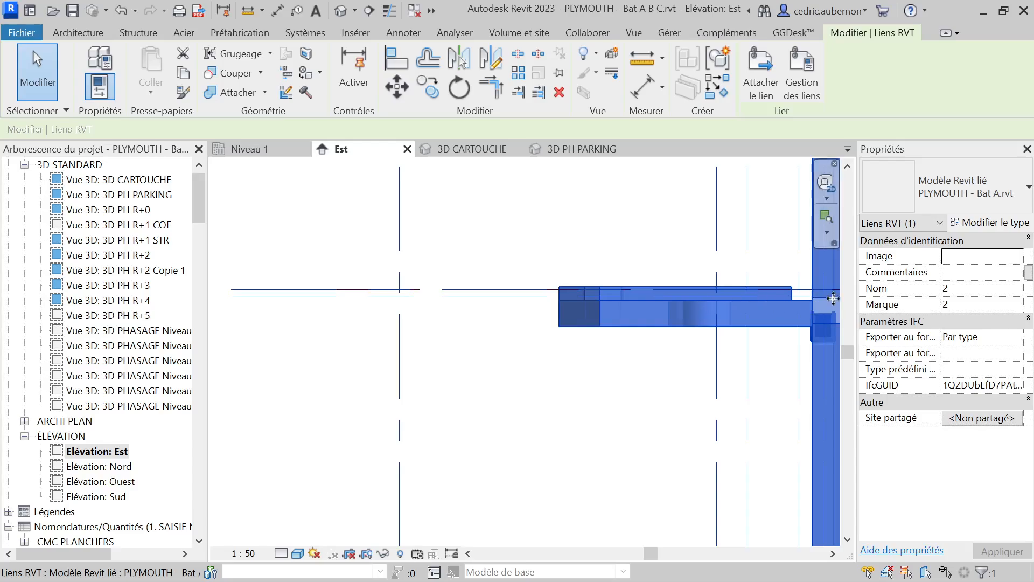
pyautogui.scroll(3, 807, 296)
pyautogui.scroll(-1, 511, 339)
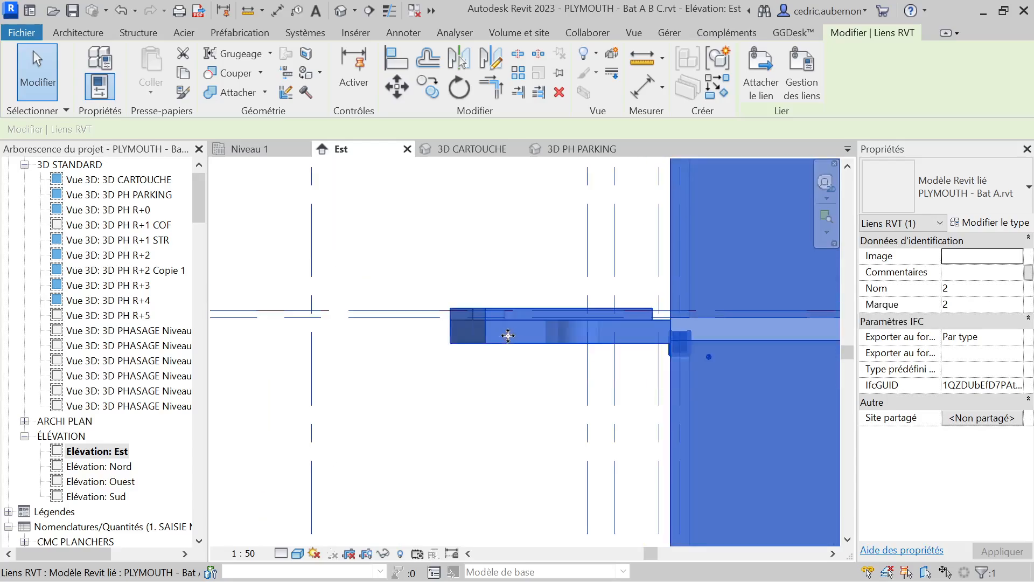
pyautogui.scroll(5, 709, 334)
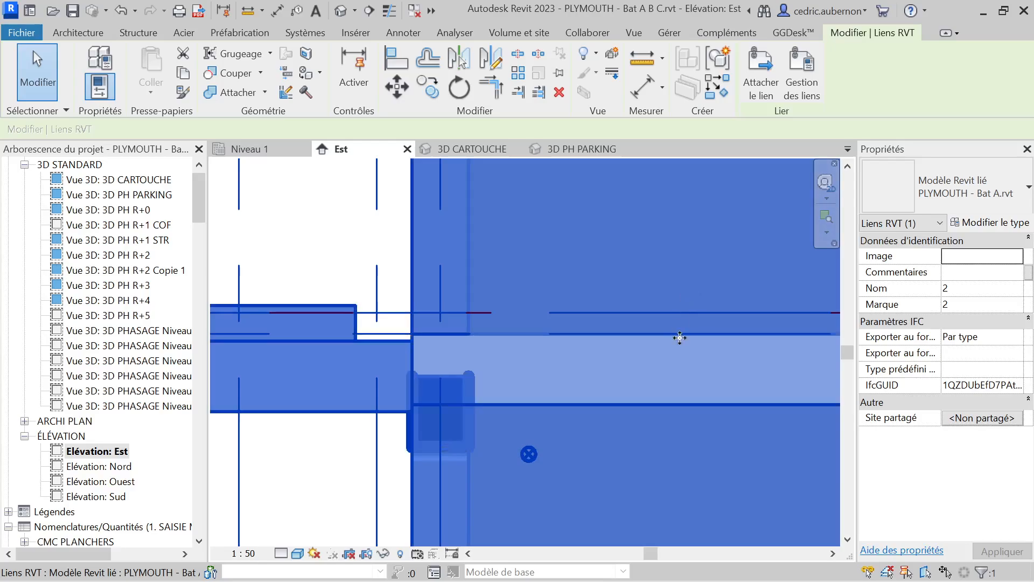
pyautogui.scroll(-3, 596, 339)
pyautogui.scroll(-2, 534, 352)
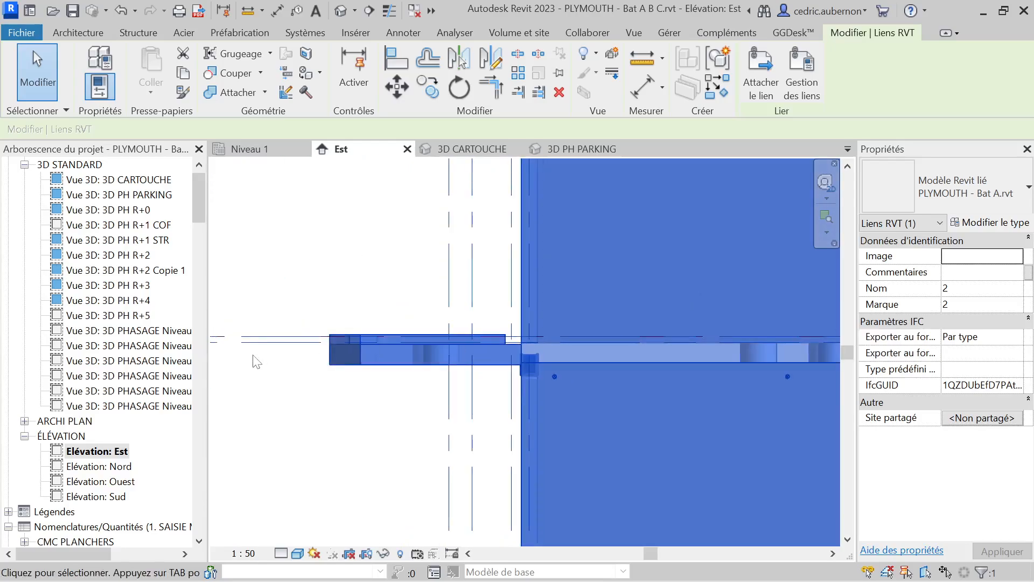
pyautogui.scroll(-3, 559, 369)
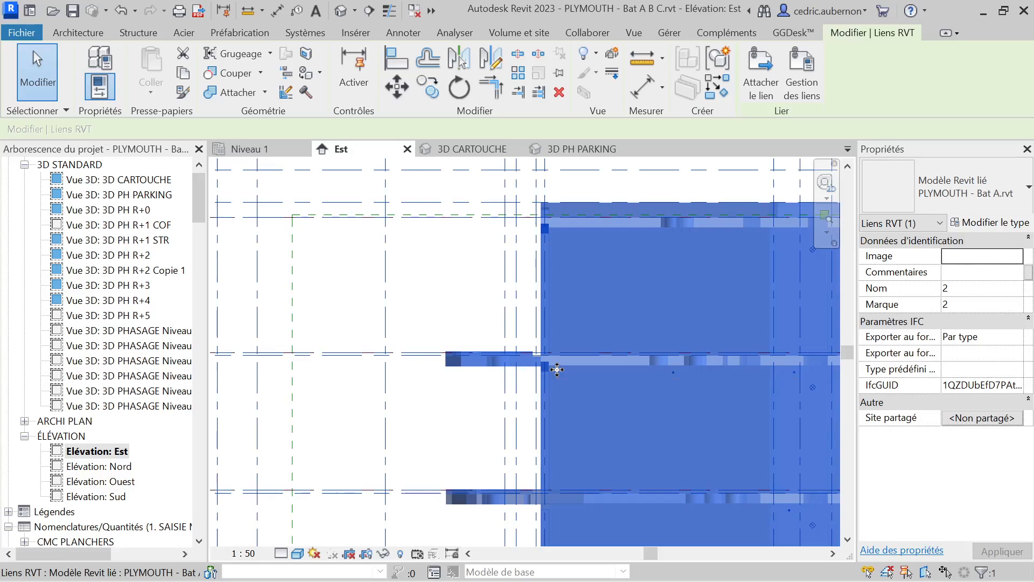
pyautogui.scroll(-3, 512, 369)
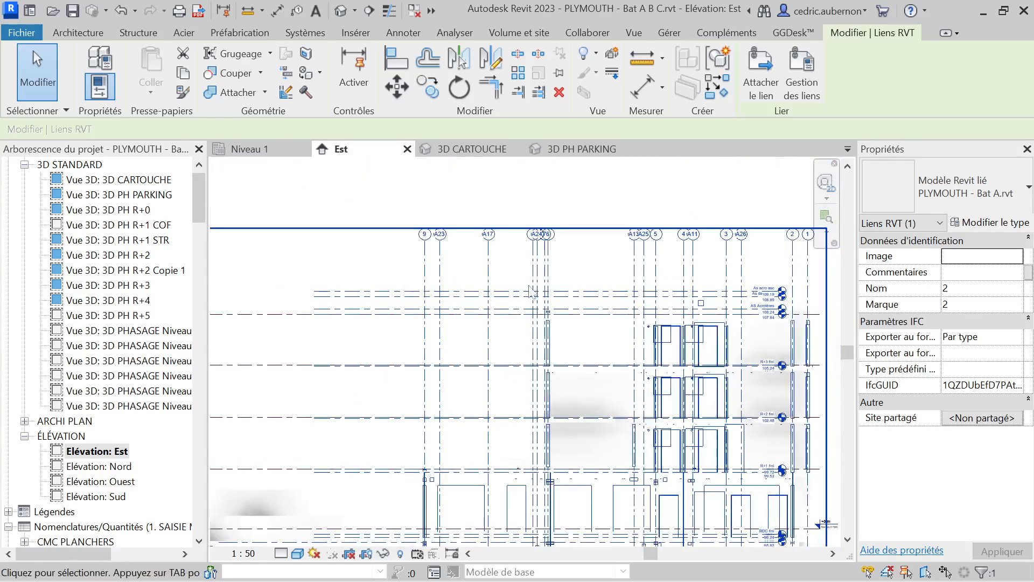
pyautogui.scroll(-3, 583, 358)
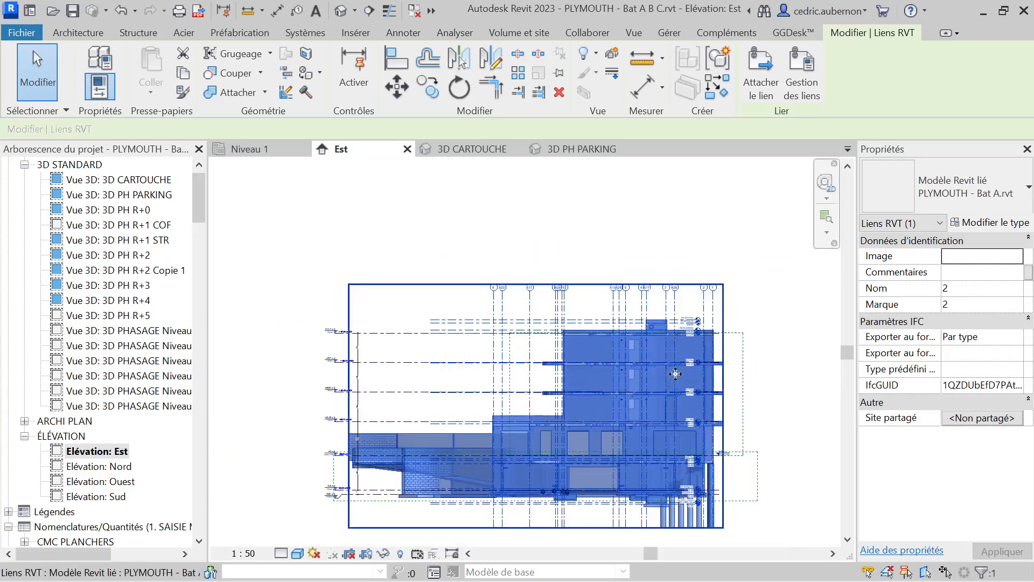
pyautogui.click(672, 261)
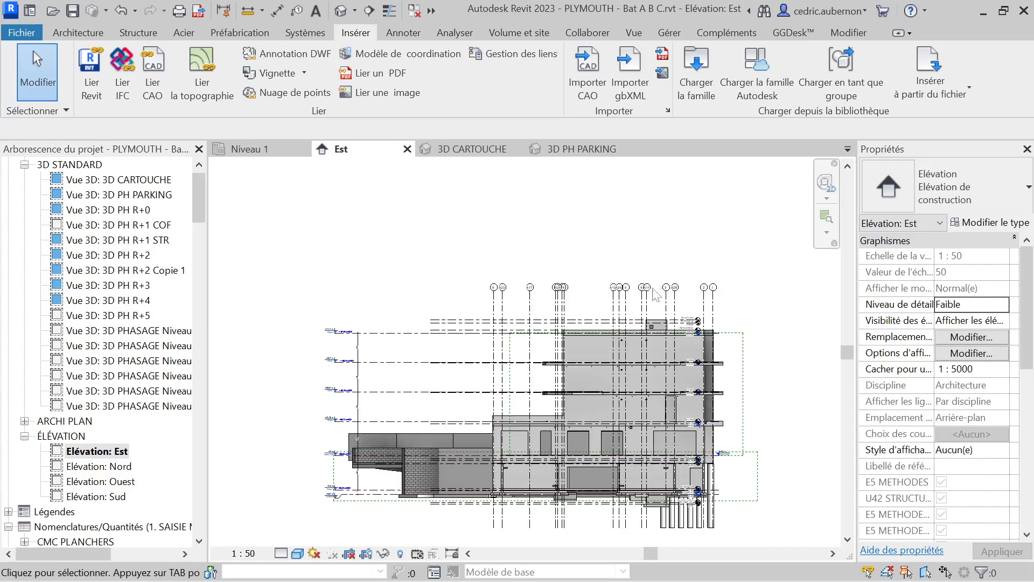
# Review the status, reference type and saved path of the PLYMOUTH - Bat A.rvt link, leaving the link settings unchanged.
pyautogui.click(641, 342)
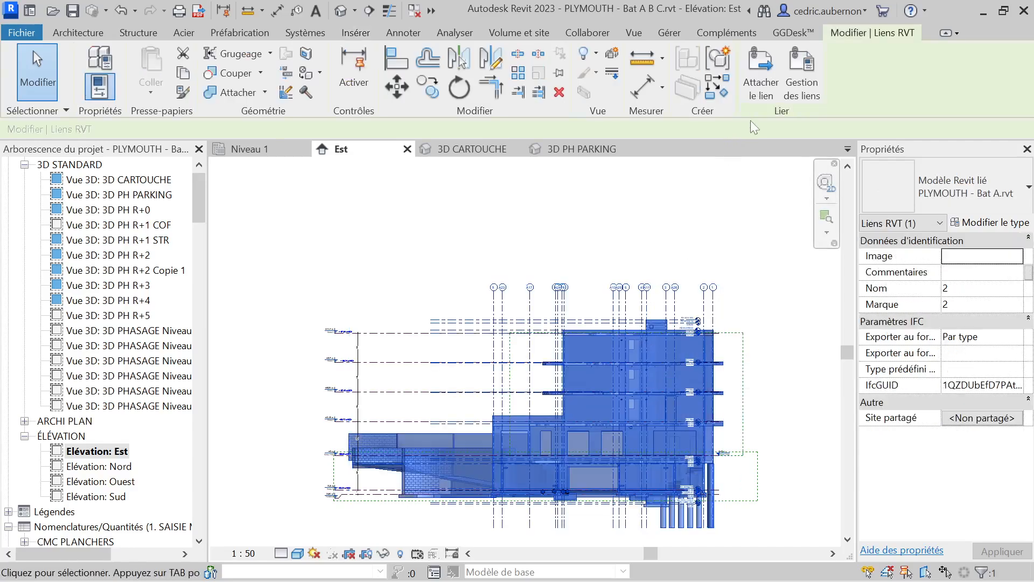
pyautogui.click(807, 85)
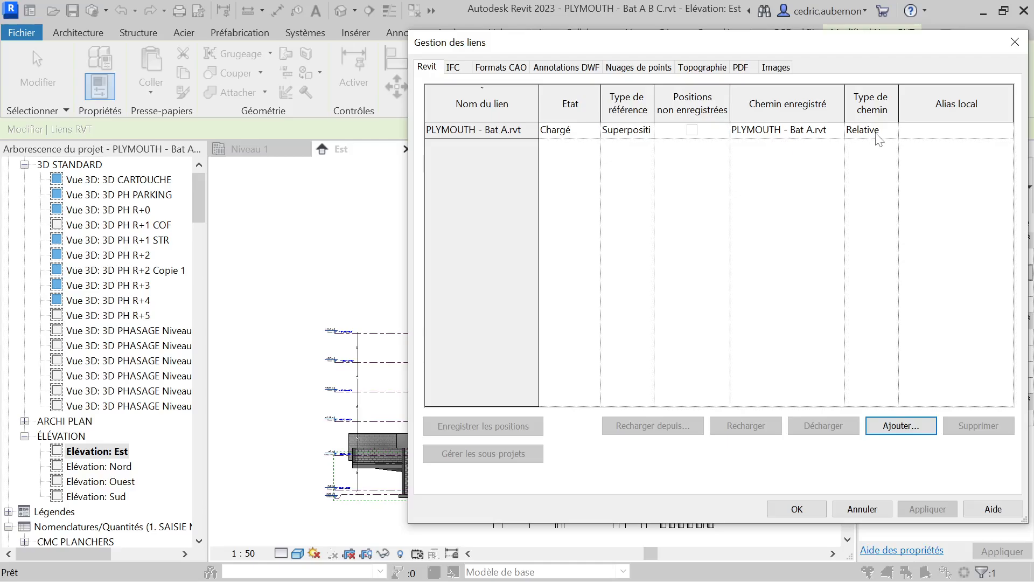
pyautogui.click(863, 509)
# Bind the linked PLYMOUTH - Bat A model into the project with attached details and grids, continuing despite its large size.
pyautogui.click(590, 347)
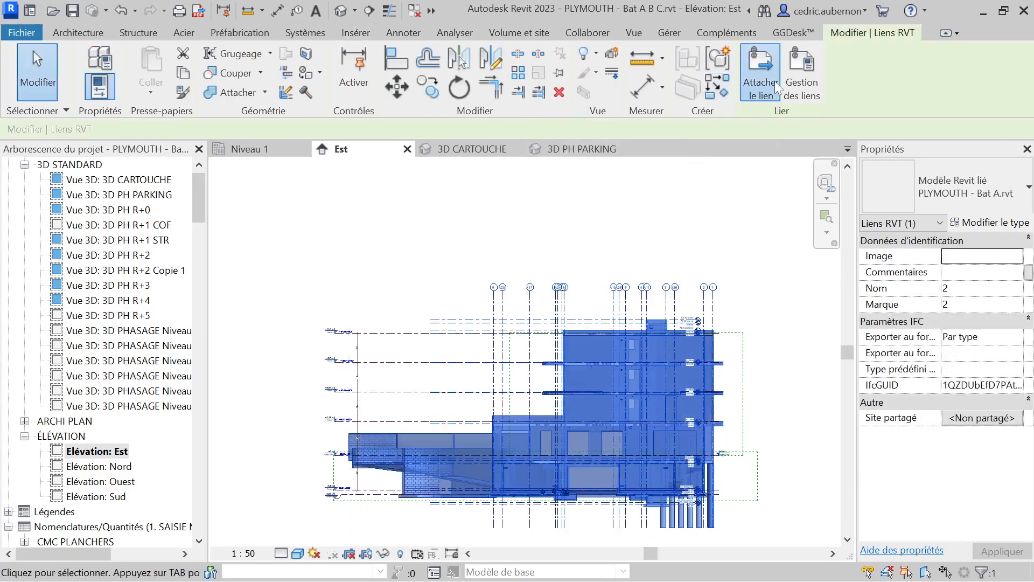
pyautogui.click(774, 81)
pyautogui.click(409, 259)
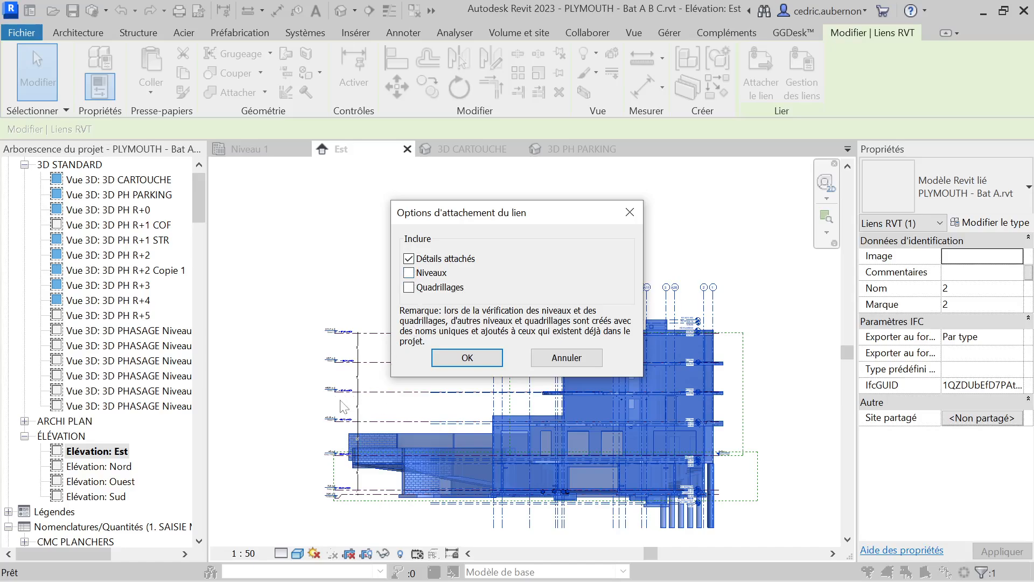
pyautogui.click(409, 288)
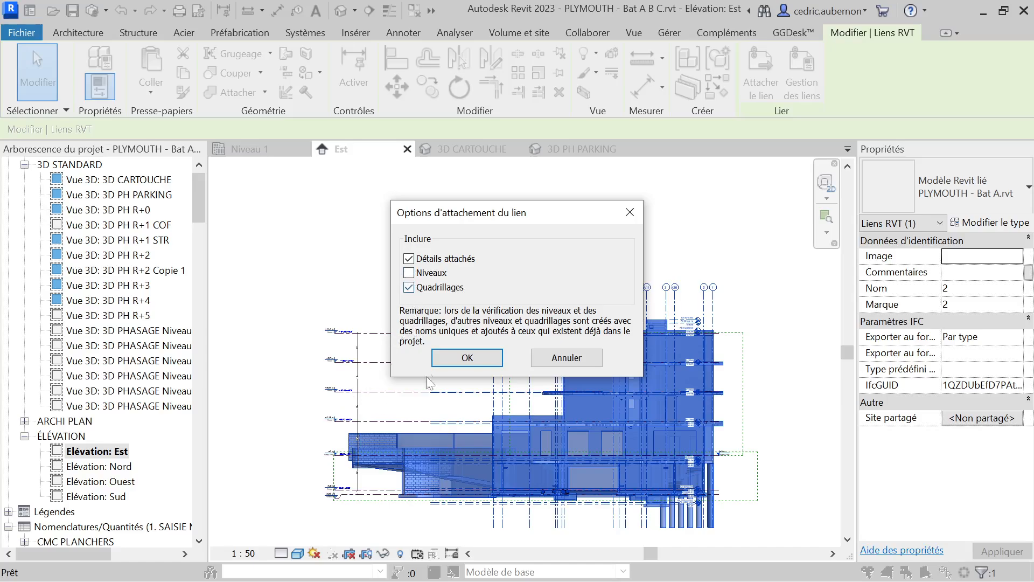
pyautogui.click(463, 357)
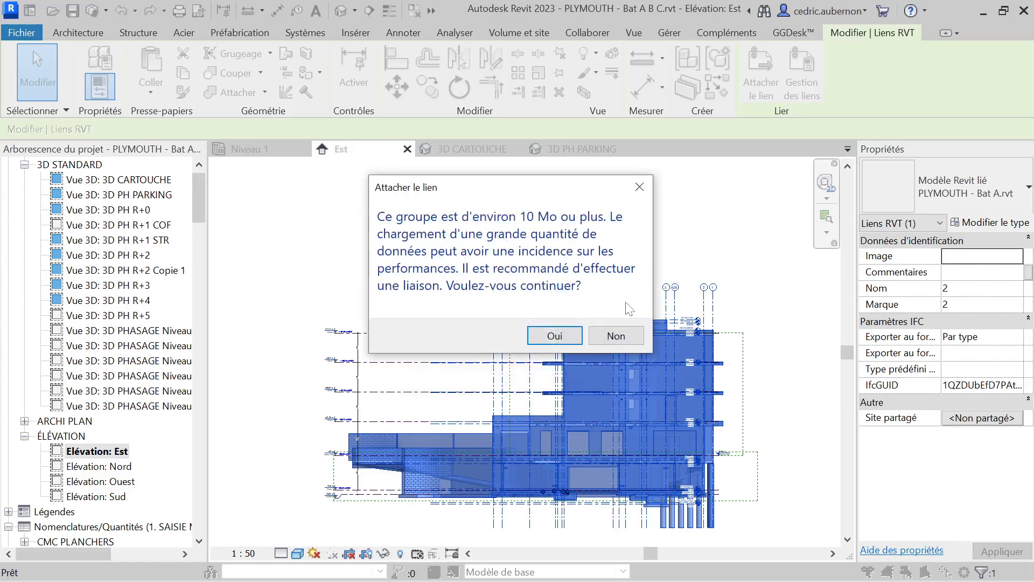
pyautogui.click(555, 336)
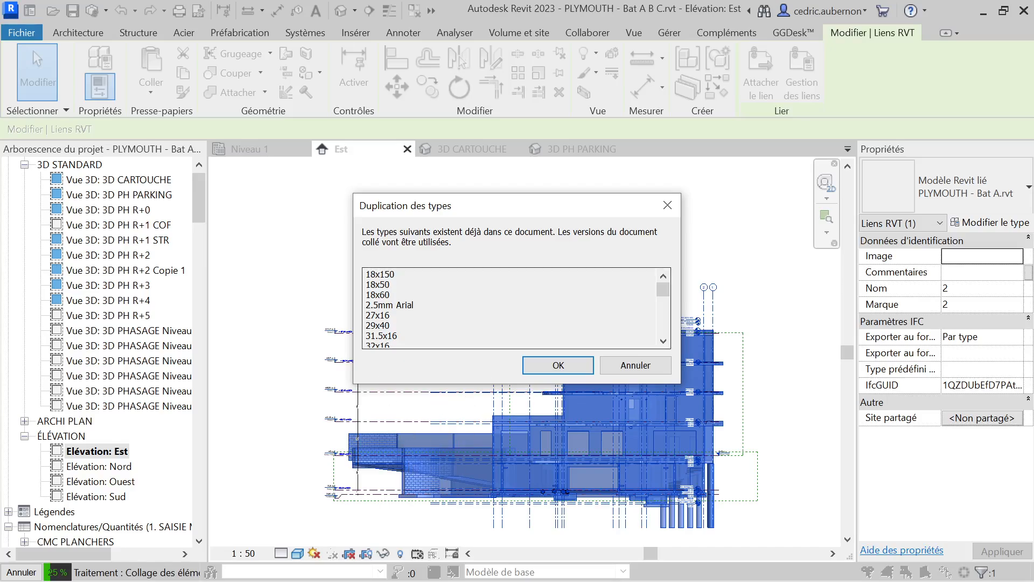
# Resolve the binding conflicts by accepting the duplicate types, replacing the existing groups and deleting the invalid spot elevation dimensions.
pyautogui.scroll(-18, 509, 308)
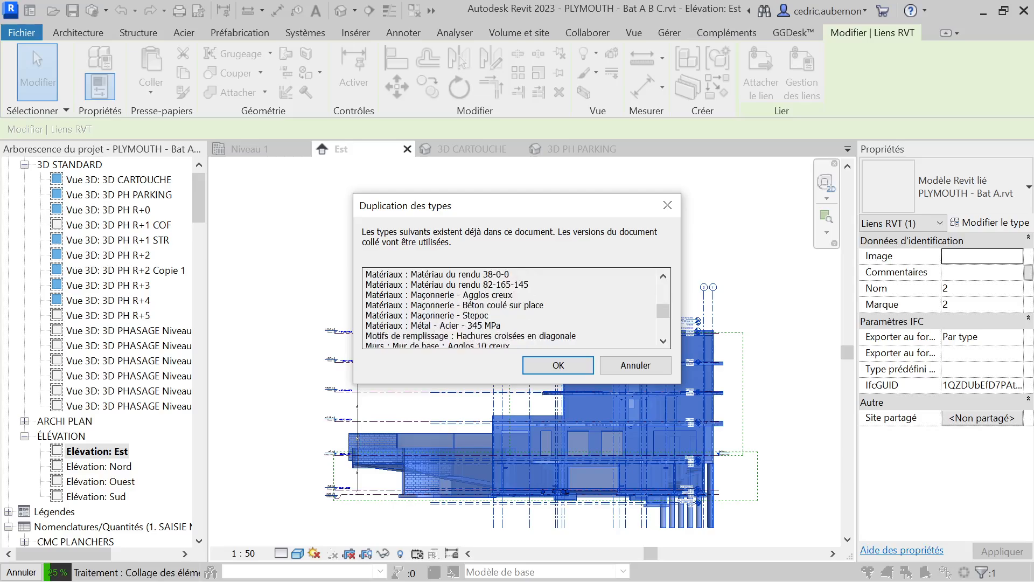
pyautogui.scroll(-10, 512, 308)
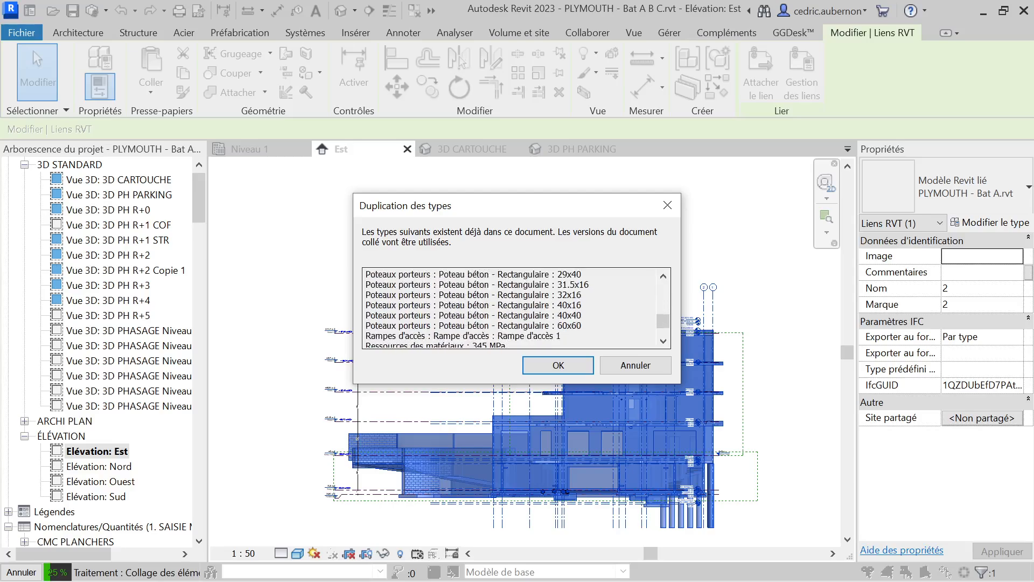
pyautogui.click(555, 366)
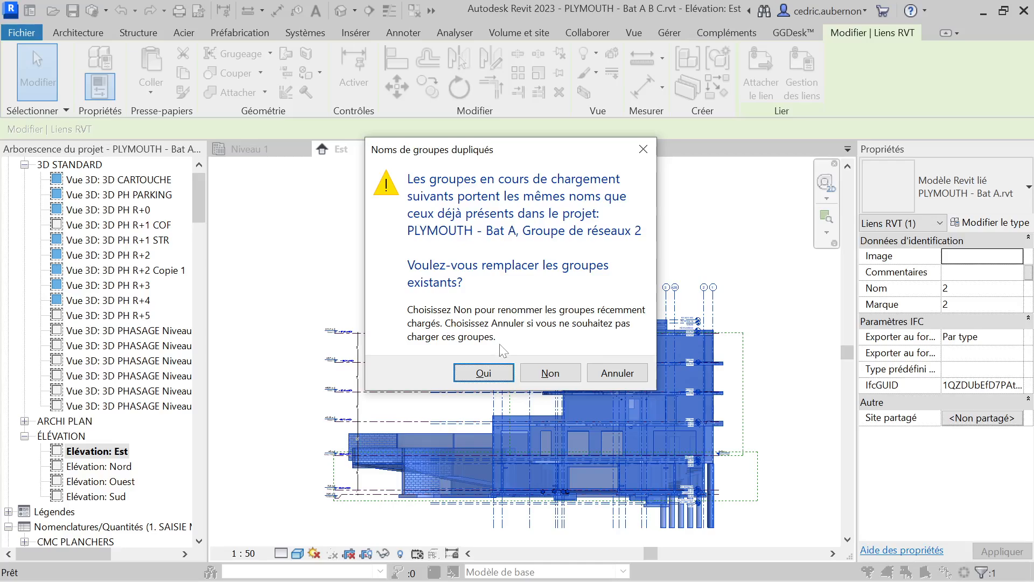
pyautogui.click(483, 373)
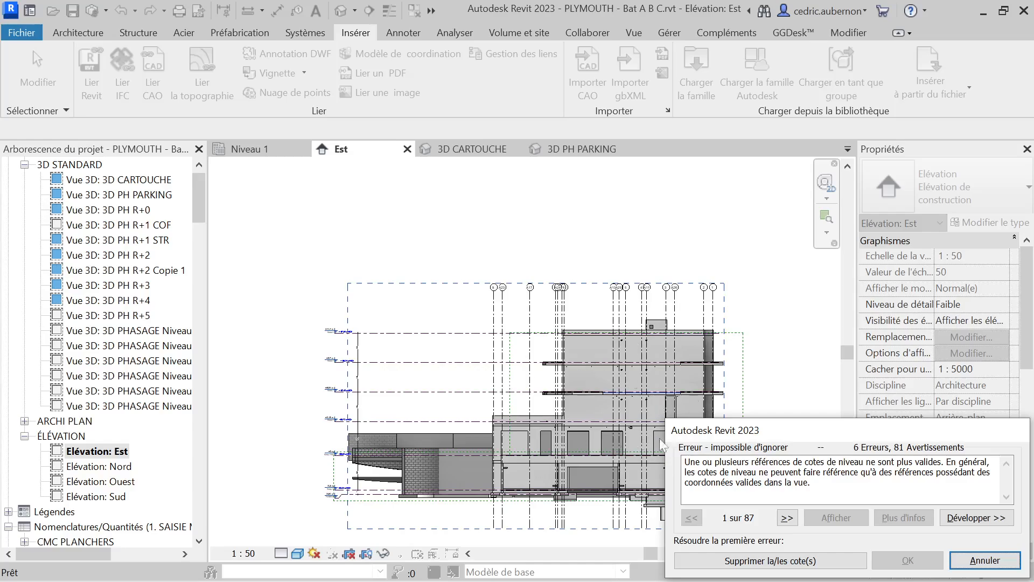
pyautogui.click(801, 563)
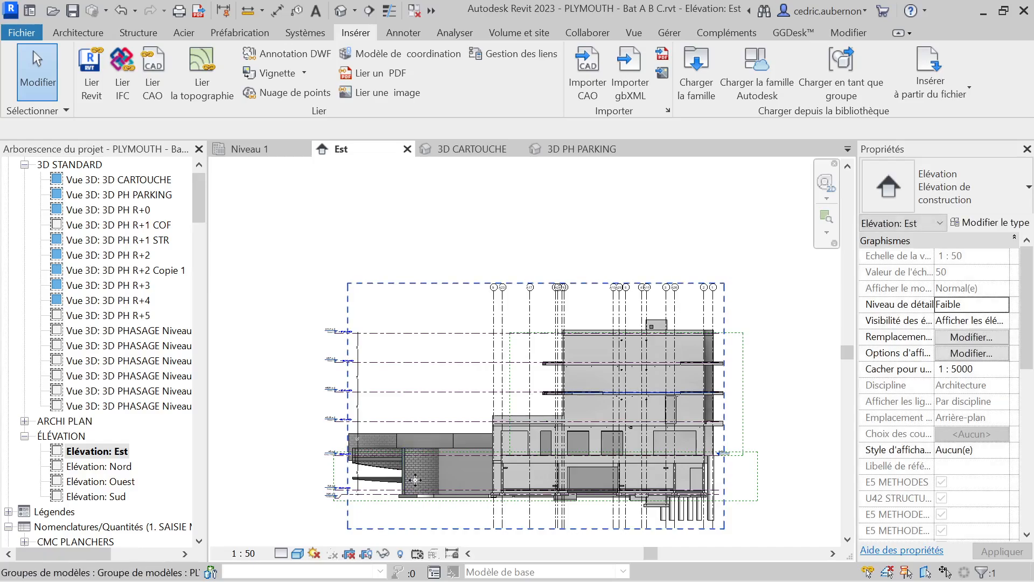
# Examine the bound model's ramp area against the levels and look into the PLYMOUTH - Bat A group's editing mode.
pyautogui.scroll(5, 339, 520)
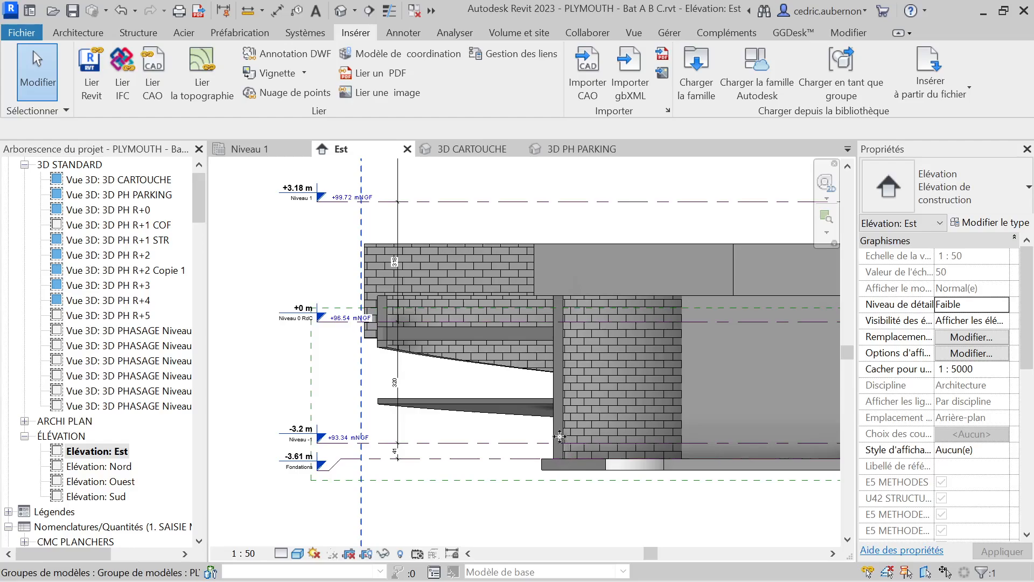
pyautogui.scroll(-5, 490, 417)
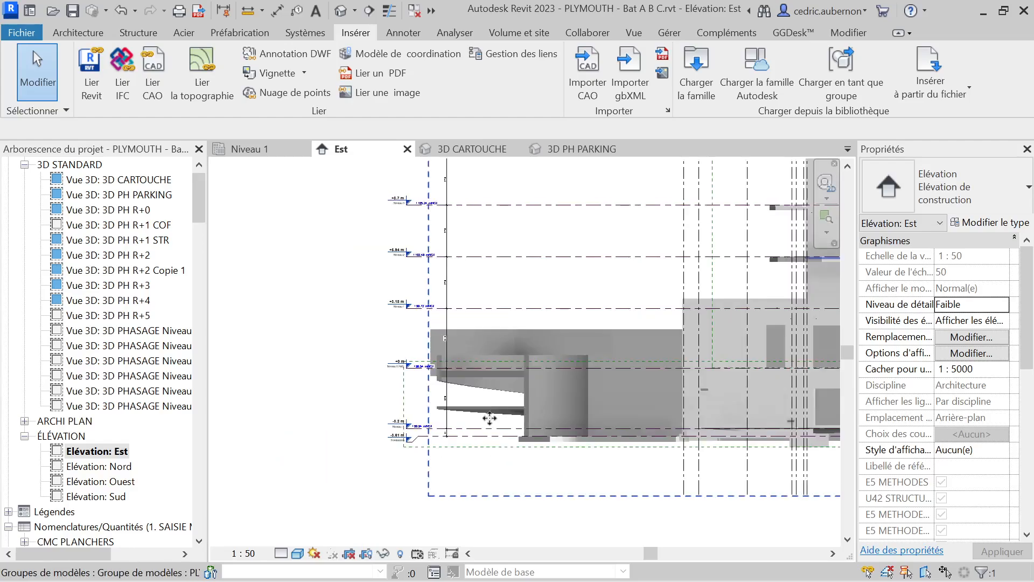
pyautogui.scroll(-1, 647, 350)
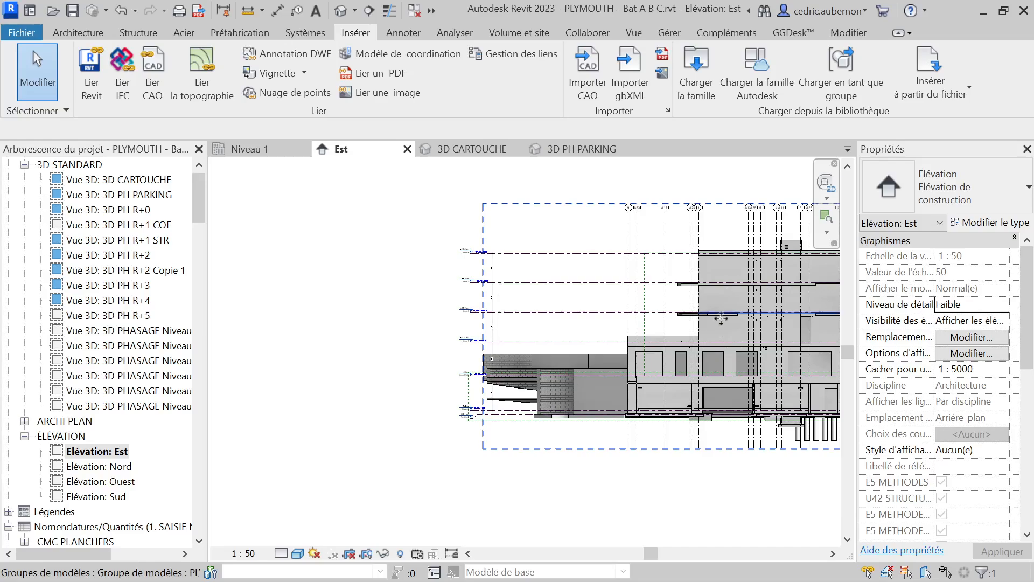
pyautogui.doubleClick(718, 271)
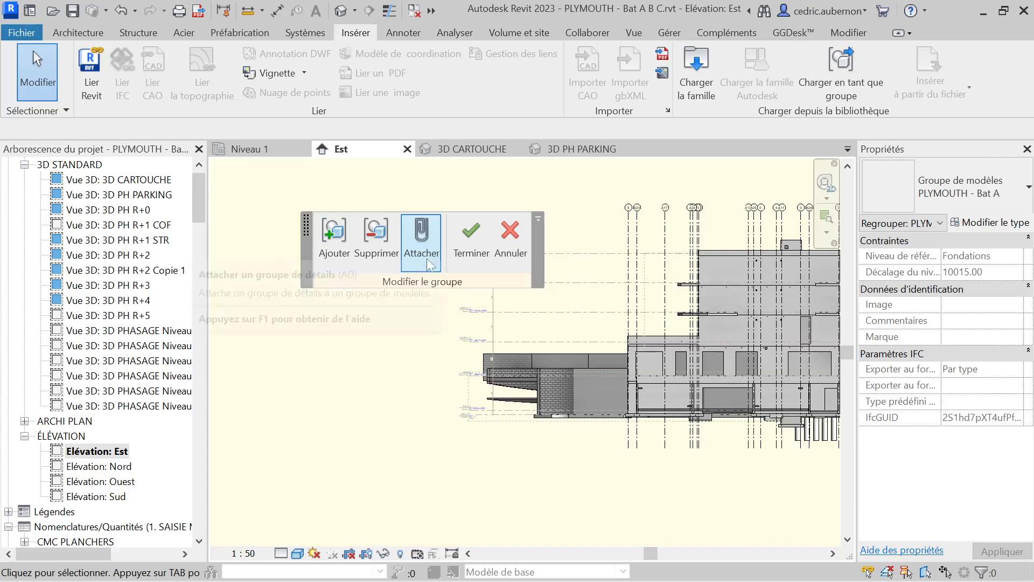
pyautogui.click(691, 280)
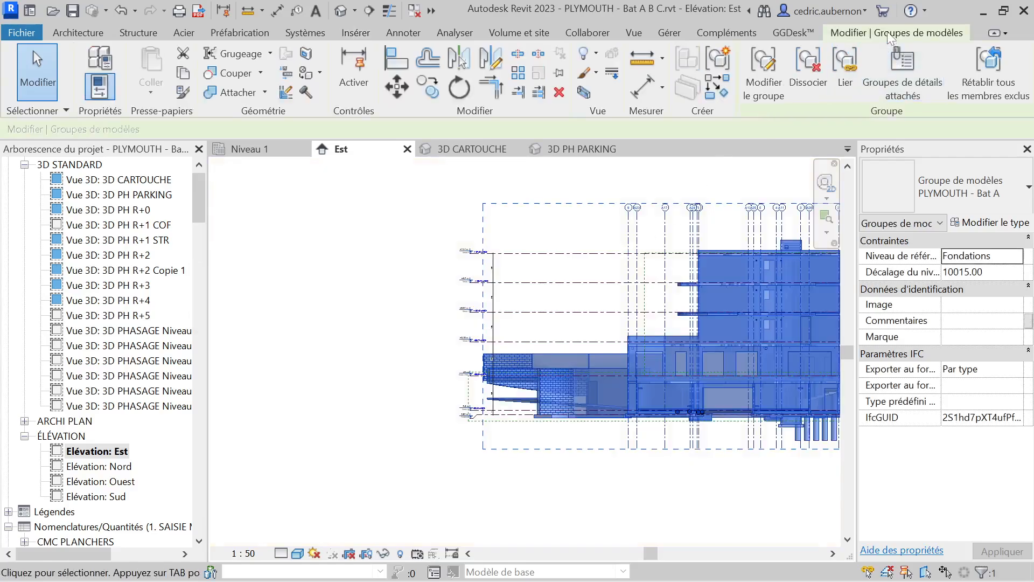
pyautogui.click(412, 288)
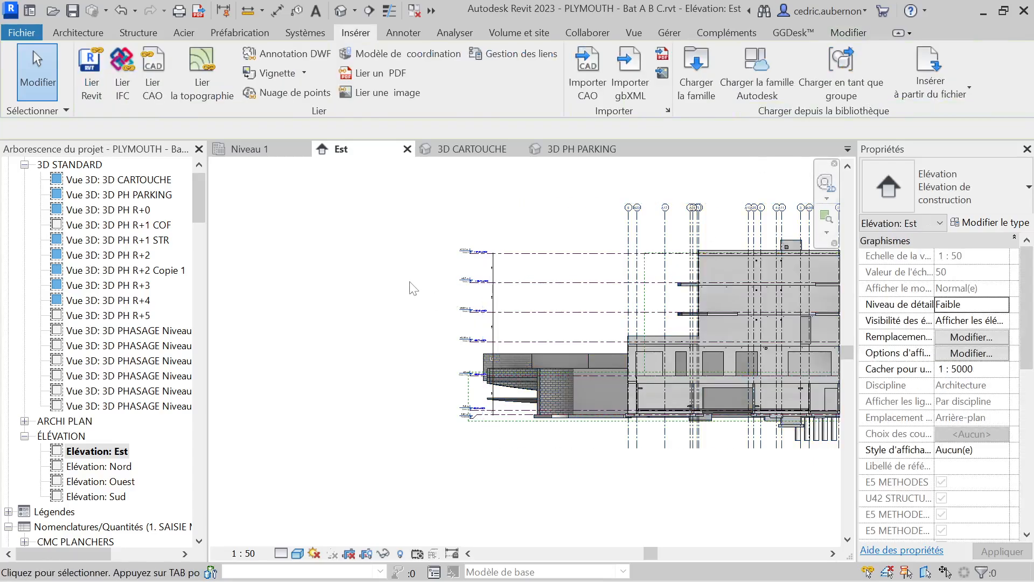
pyautogui.scroll(-3, 487, 264)
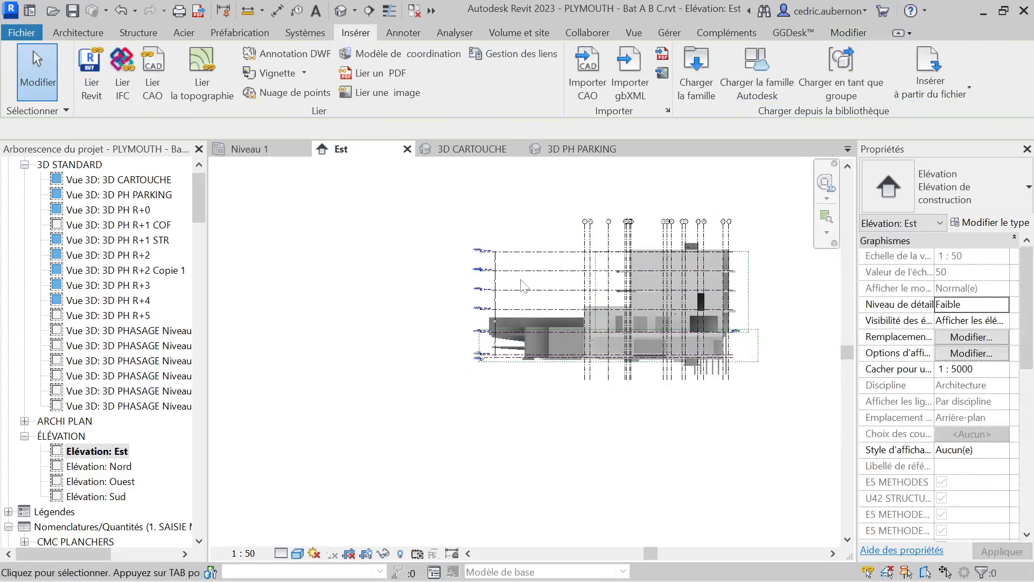
# Ungroup the PLYMOUTH - Bat A model group into individual elements and clear the selection.
pyautogui.click(634, 281)
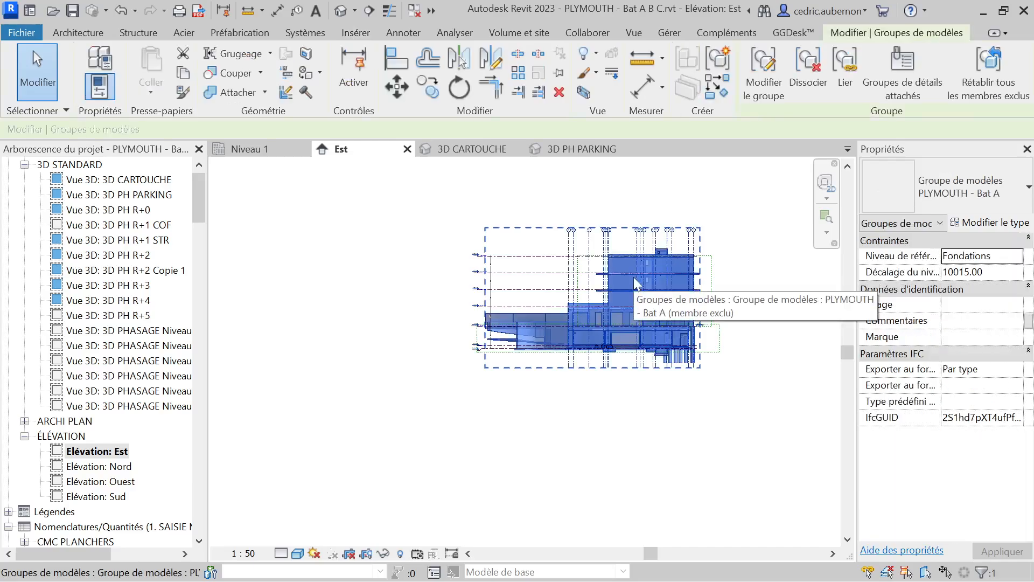
pyautogui.click(803, 67)
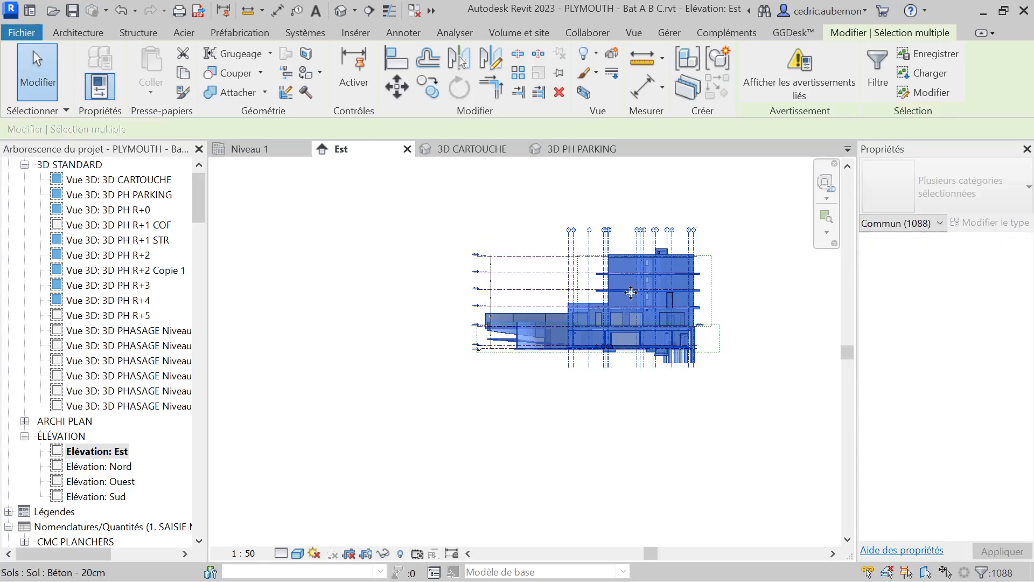
pyautogui.click(729, 225)
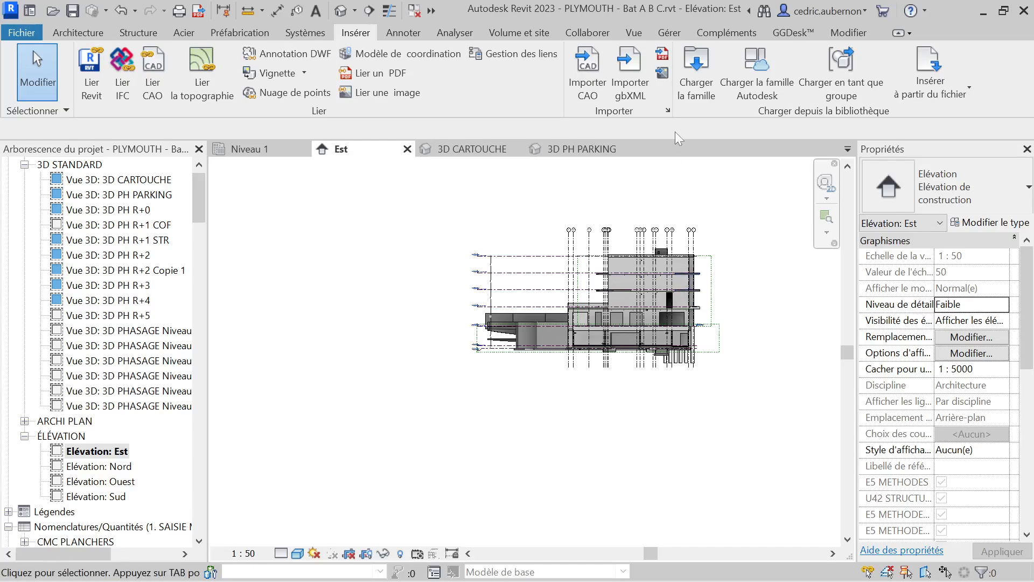
# Remove the PLYMOUTH - Bat A.rvt Revit link from the project's managed links and accept that this cannot be undone.
pyautogui.click(669, 34)
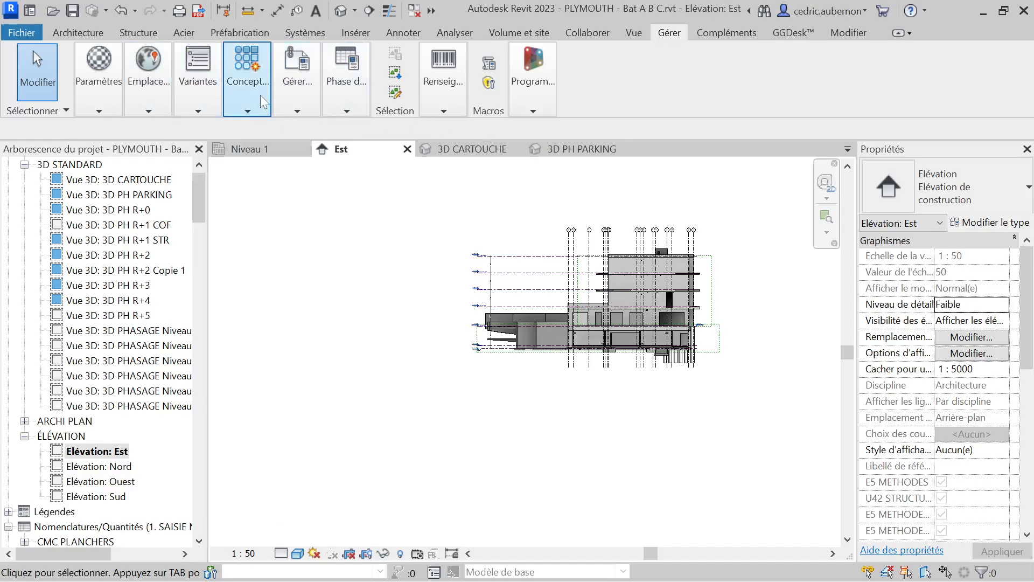
pyautogui.click(298, 94)
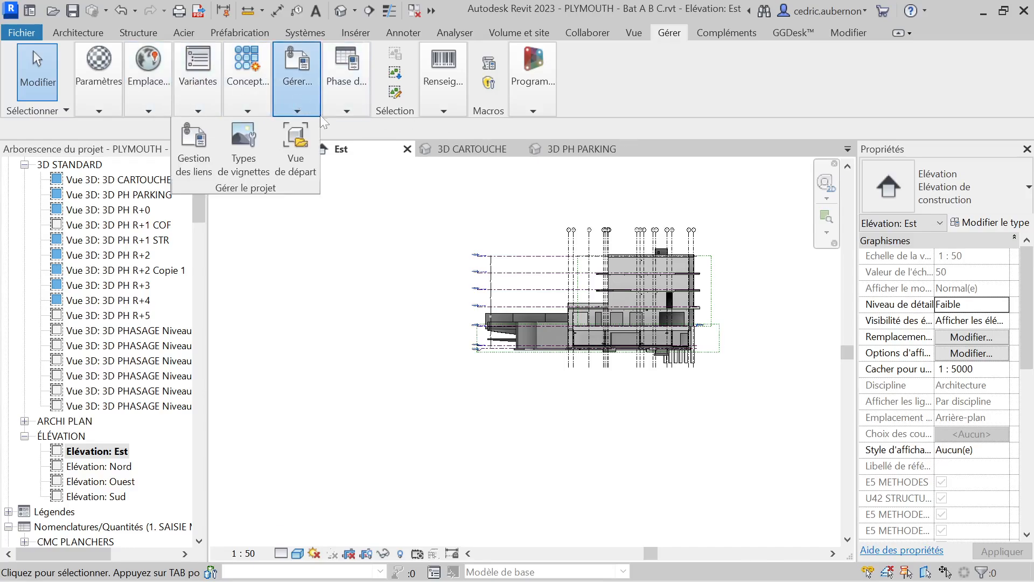
pyautogui.click(196, 144)
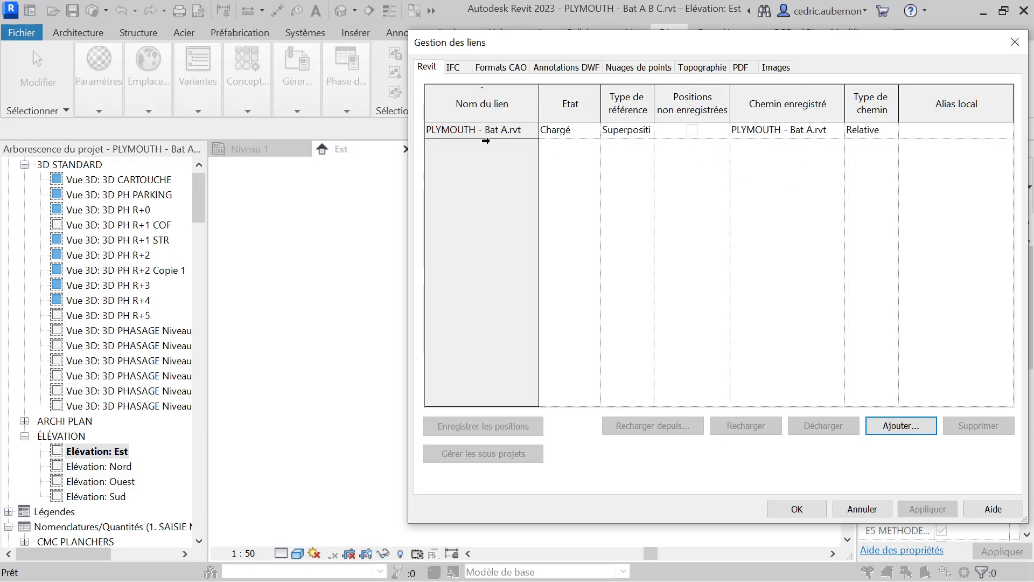
pyautogui.click(488, 131)
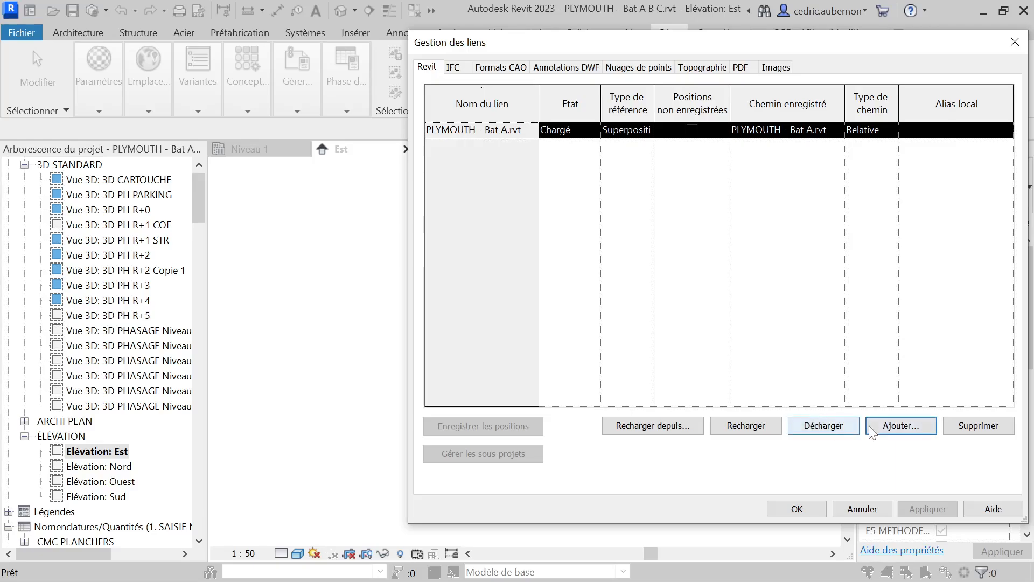
pyautogui.click(975, 426)
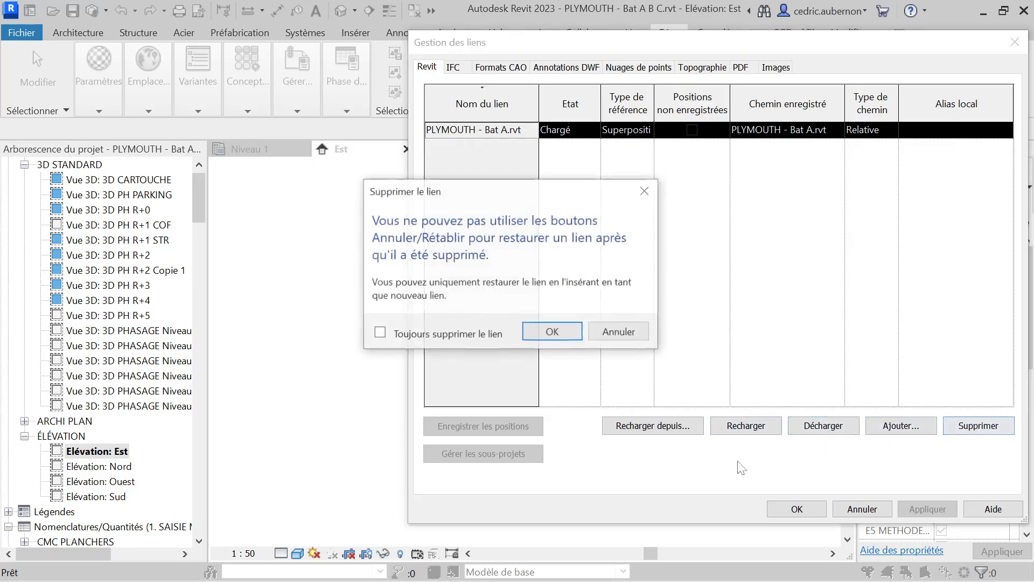
pyautogui.click(555, 331)
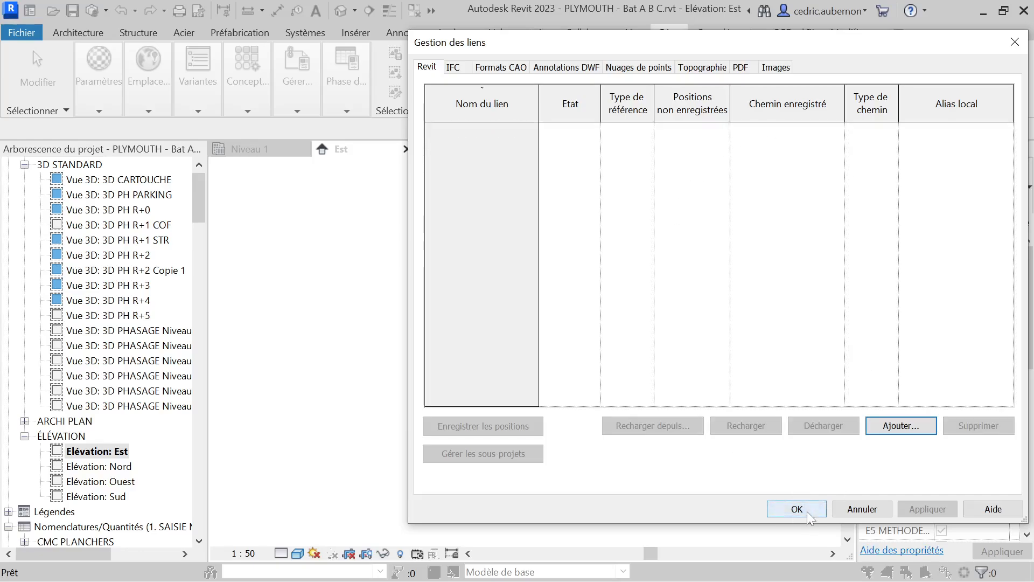
pyautogui.click(796, 509)
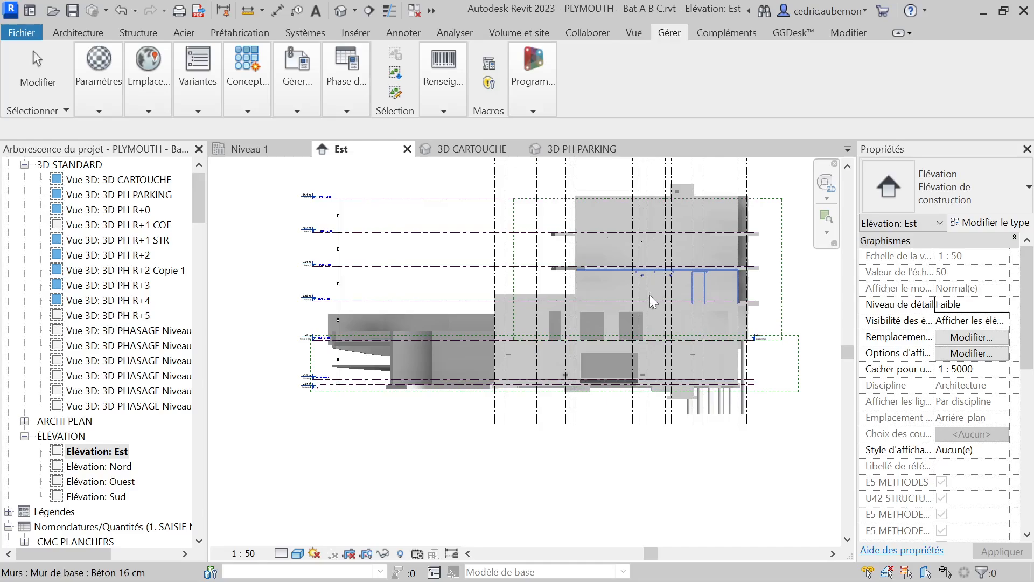
# Examine the integrated building in the Est elevation and 3D CARTOUCHE view, checking individual walls and a door as separate elements.
pyautogui.scroll(2, 655, 287)
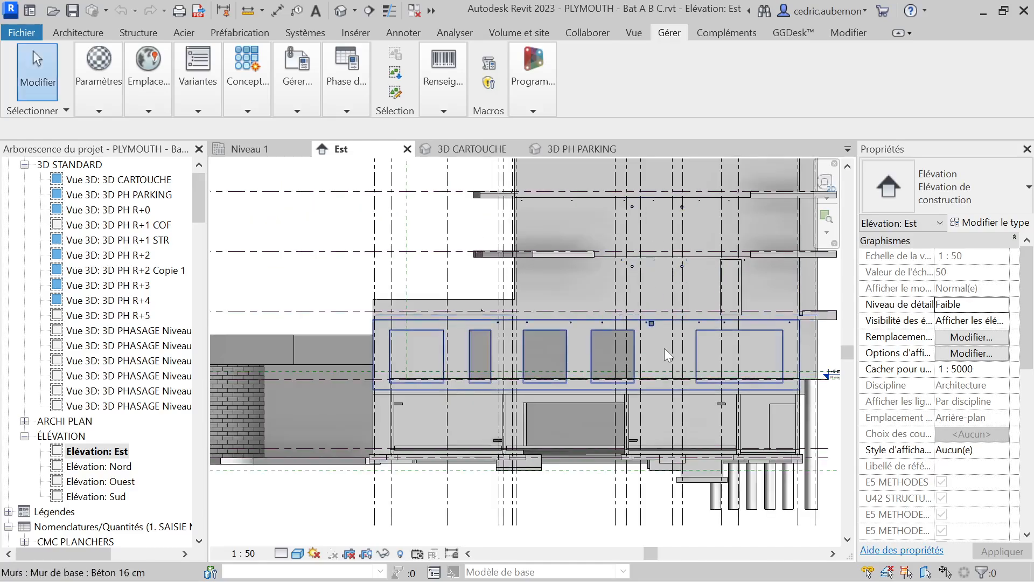
pyautogui.scroll(-2, 661, 350)
pyautogui.click(472, 149)
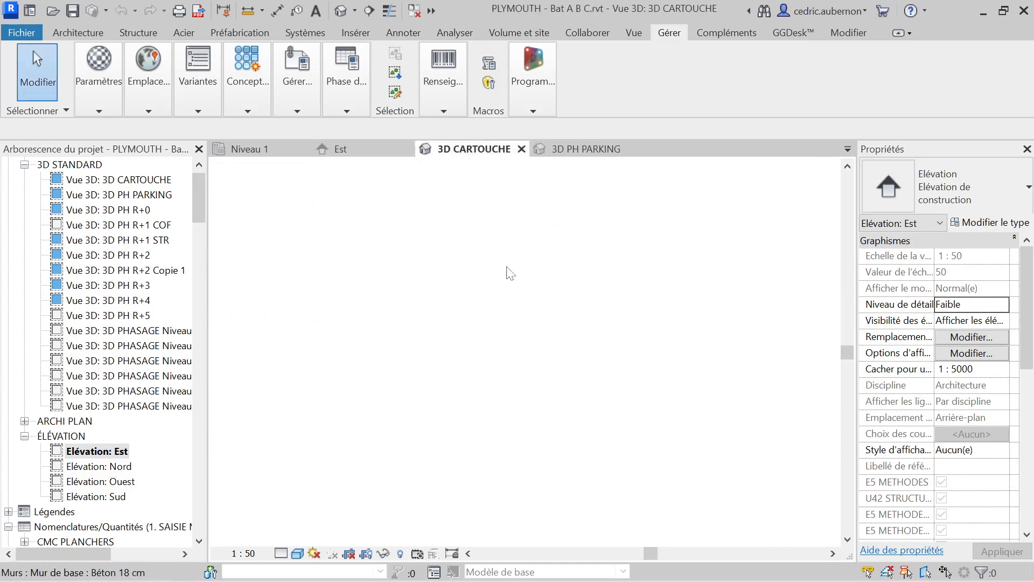
pyautogui.keyDown('shift'); pyautogui.moveTo(680, 372); pyautogui.dragTo(662, 362, button='middle'); pyautogui.keyUp('shift')
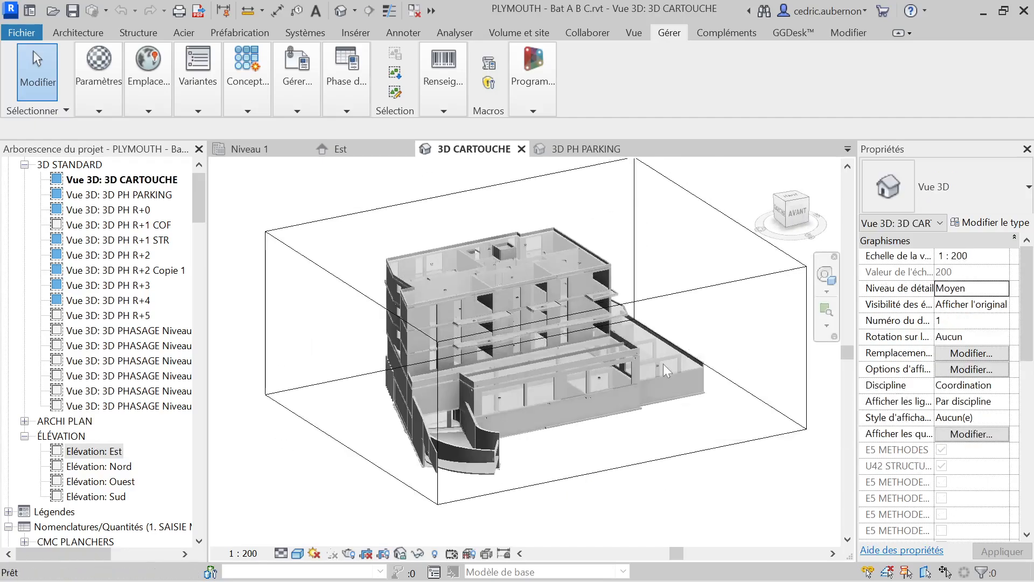
pyautogui.click(636, 397)
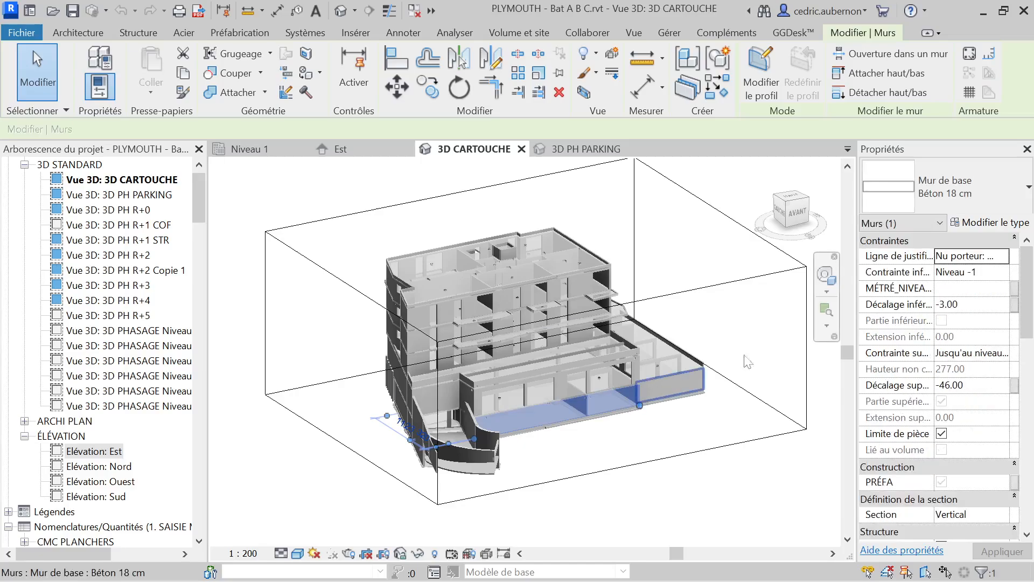
pyautogui.press('Escape')
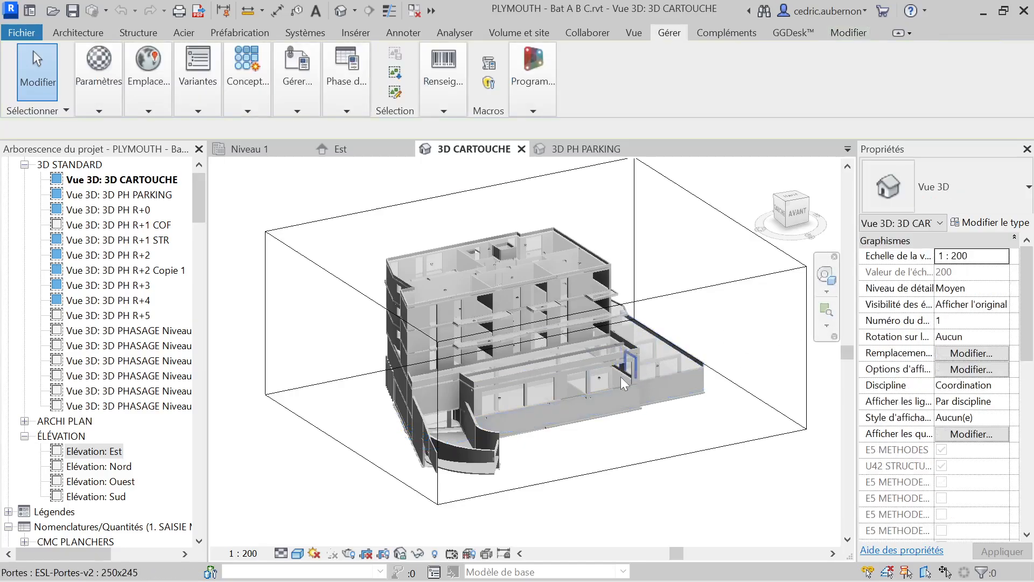
pyautogui.click(626, 376)
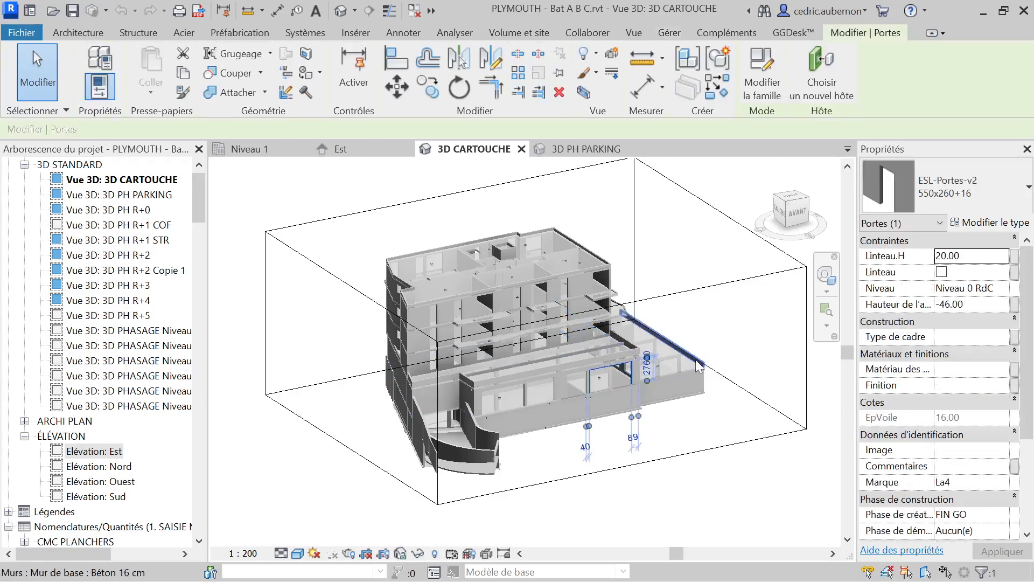
pyautogui.click(590, 326)
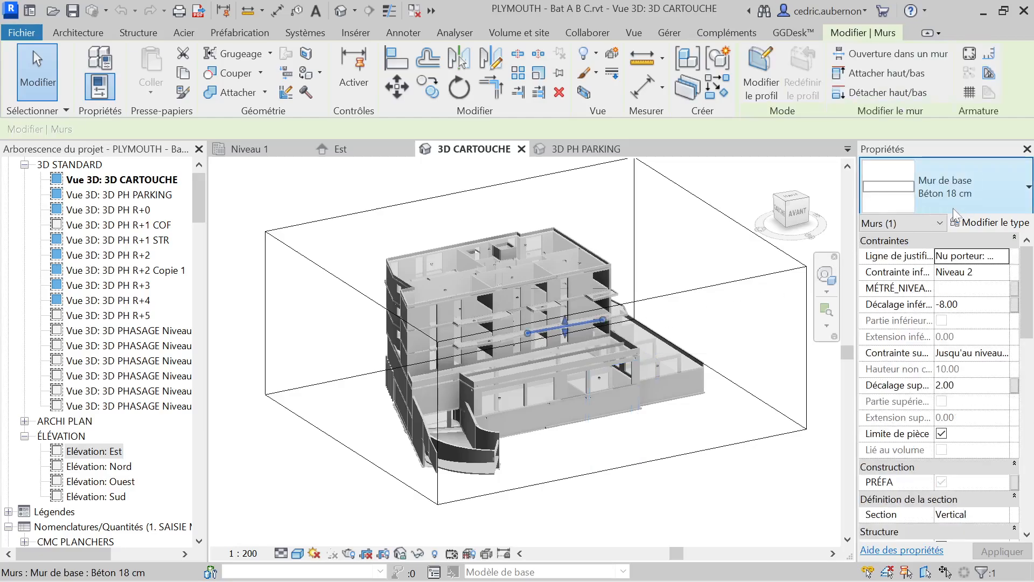
pyautogui.press('Escape')
pyautogui.scroll(-1, 453, 430)
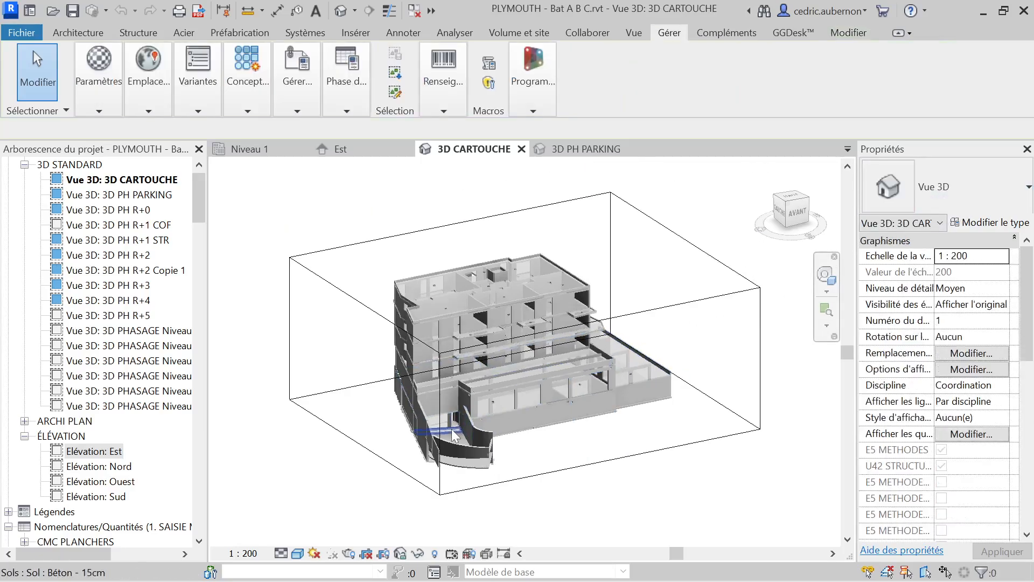